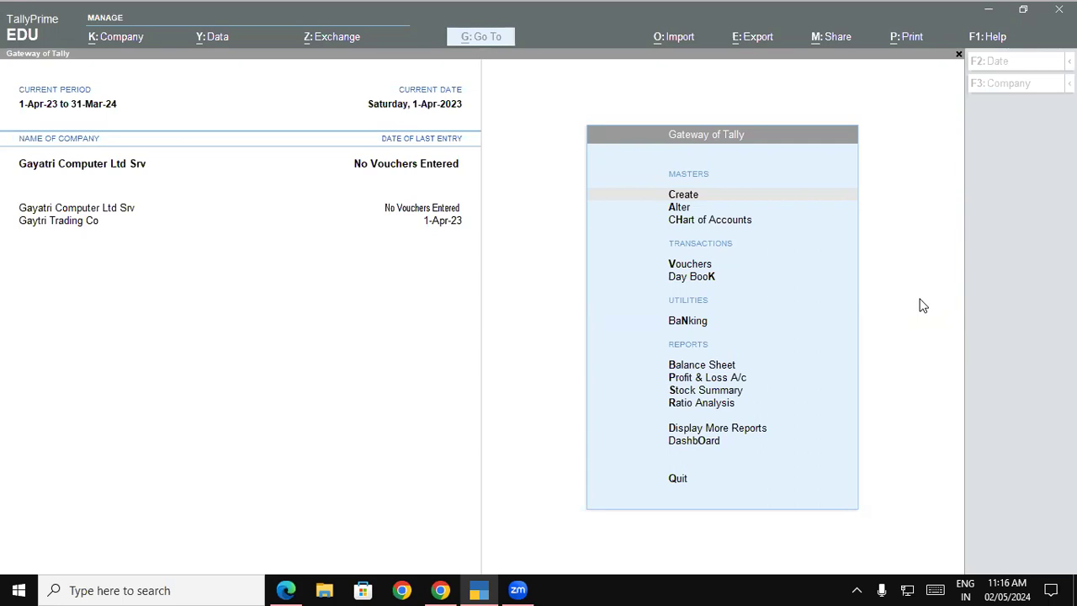
Examine the Balance Sheet in detailed format, checking Closing Stock under Current Assets.
{"action": "left_click", "coordinate": [923, 301]}
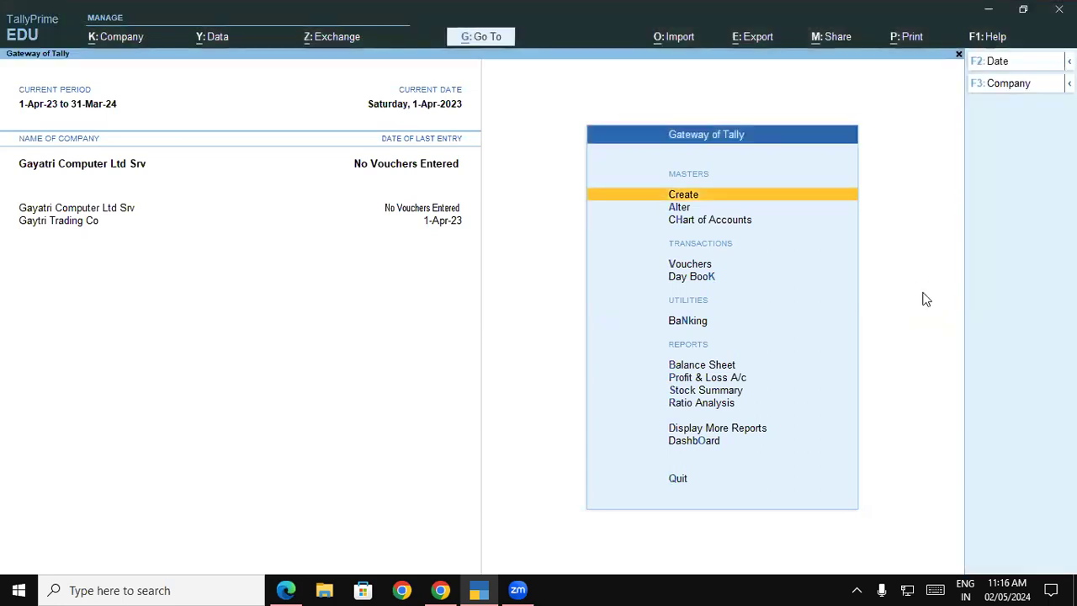
{"action": "key", "text": "b"}
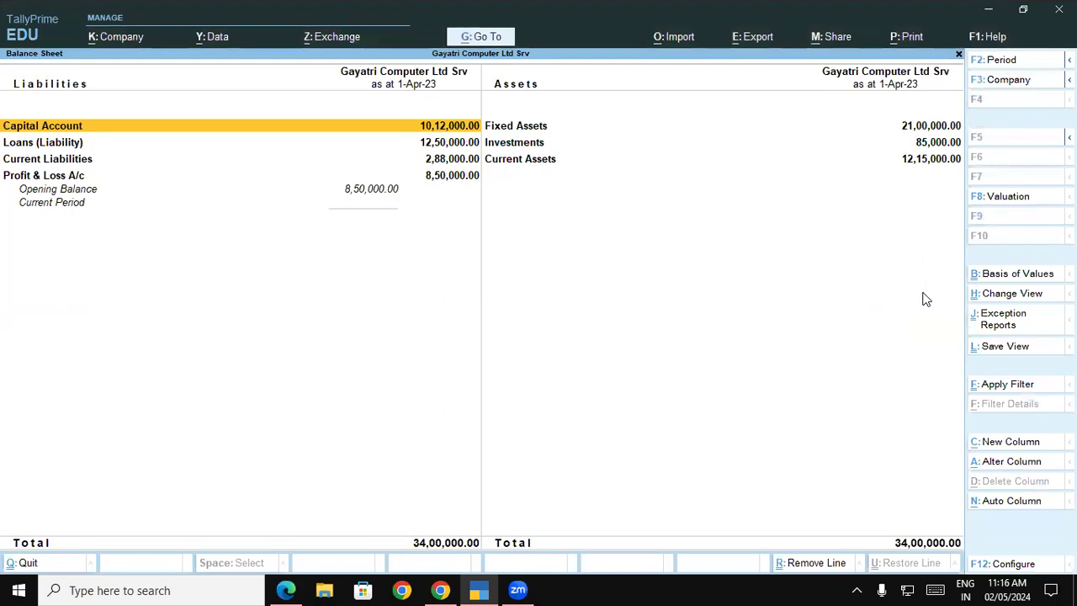
{"action": "key", "text": "alt+F5"}
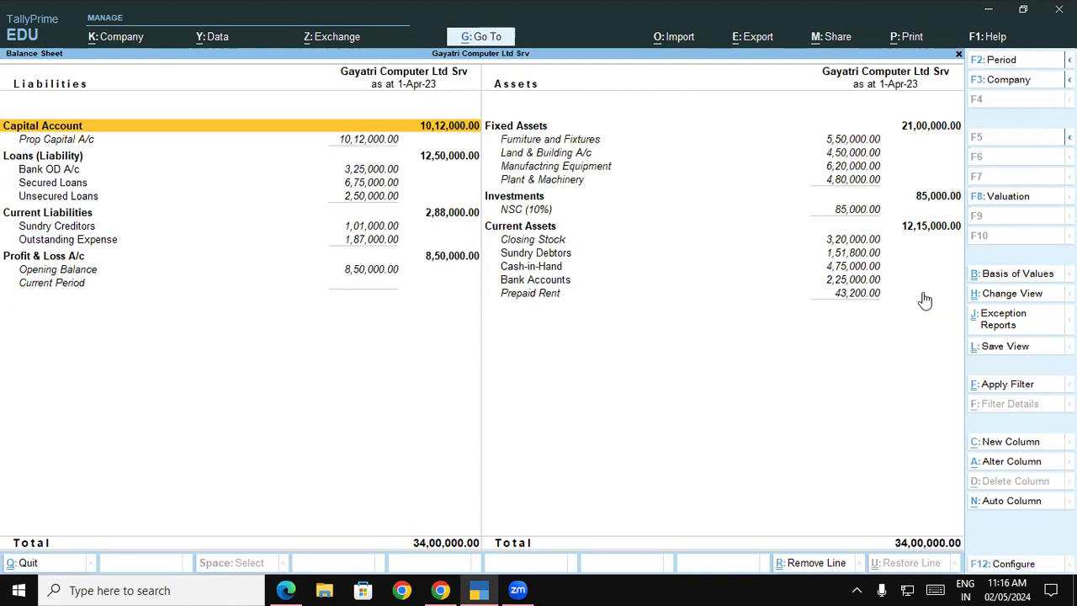
{"action": "left_click", "coordinate": [840, 242]}
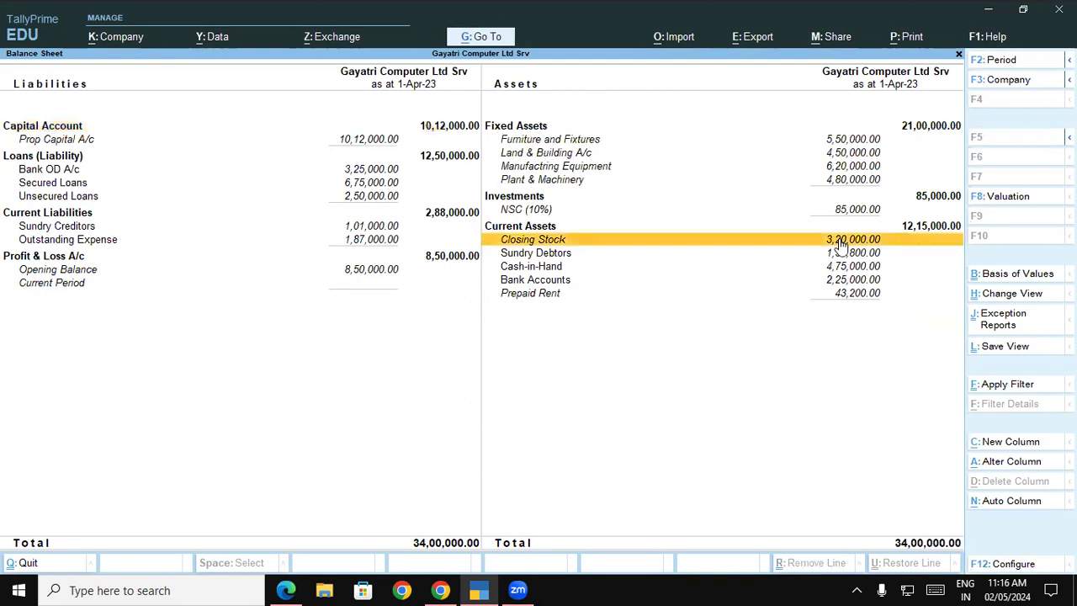
{"action": "key", "text": "Escape"}
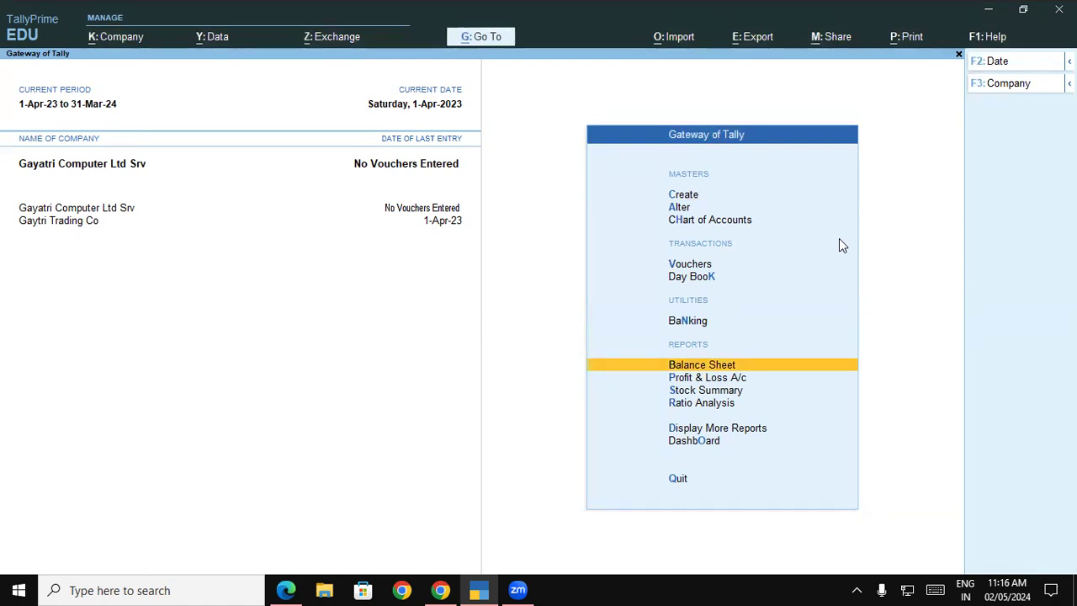
Examine the Stock Summary in detailed format, with the quantity, rate and value of each stock item.
{"action": "key", "text": "Down"}
{"action": "key", "text": "Down"}
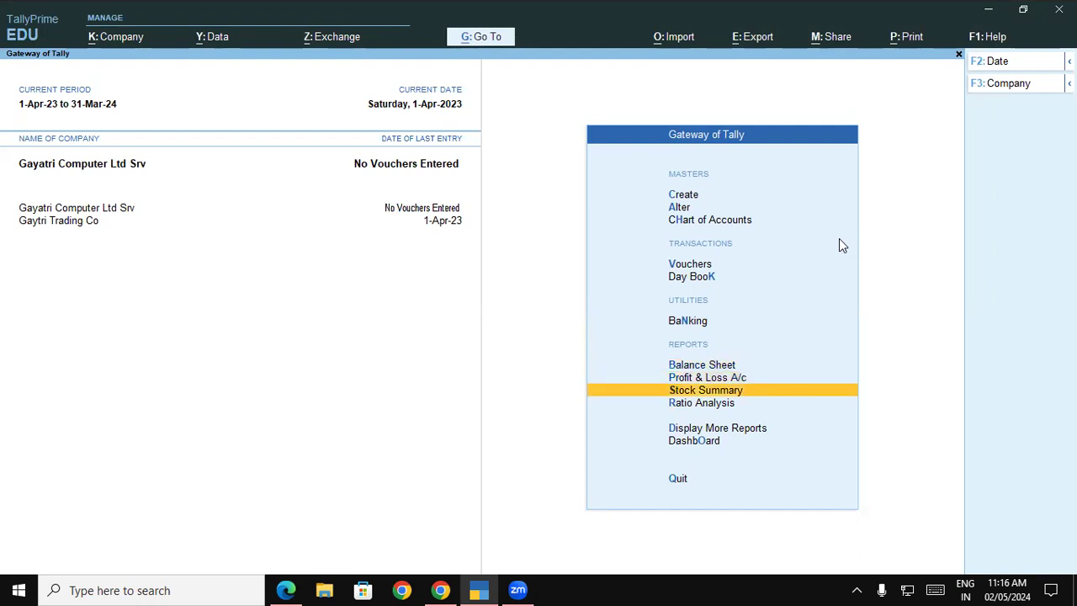
{"action": "key", "text": "Return"}
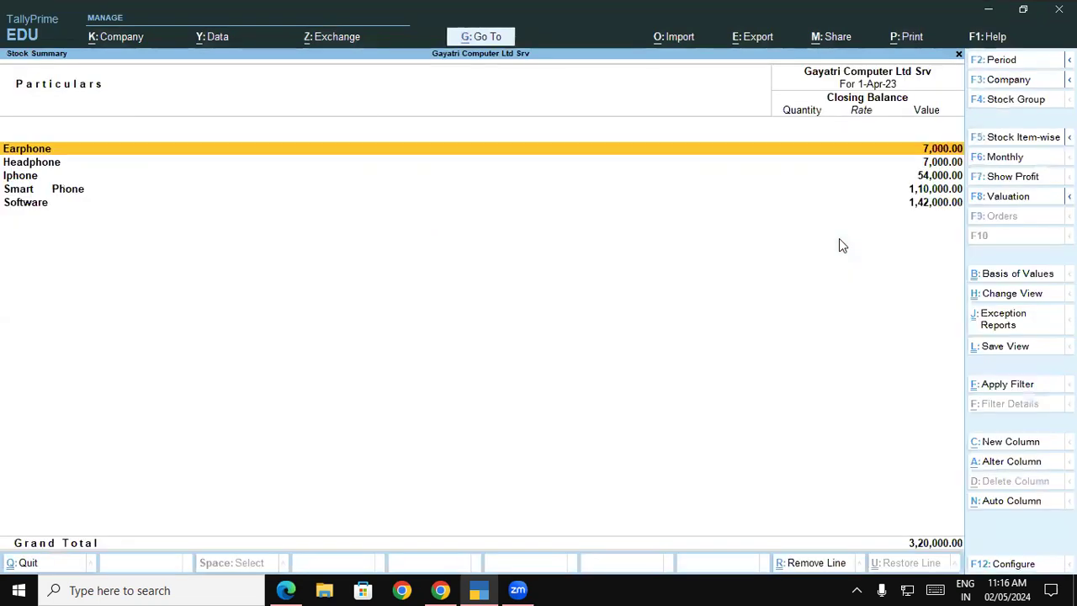
{"action": "key", "text": "alt+F5"}
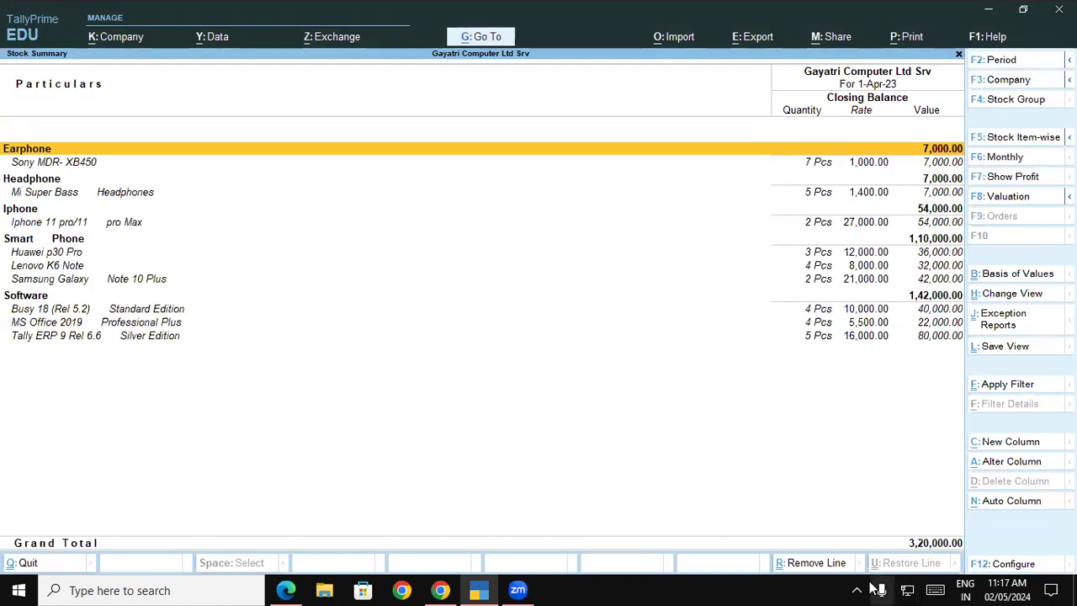
{"action": "key", "text": "Escape"}
Switch to the Tally Prime accounting PDF in Edge and read the Golden Rules of Accounting and the voucher types in Lesson 6.
{"action": "left_click", "coordinate": [440, 589]}
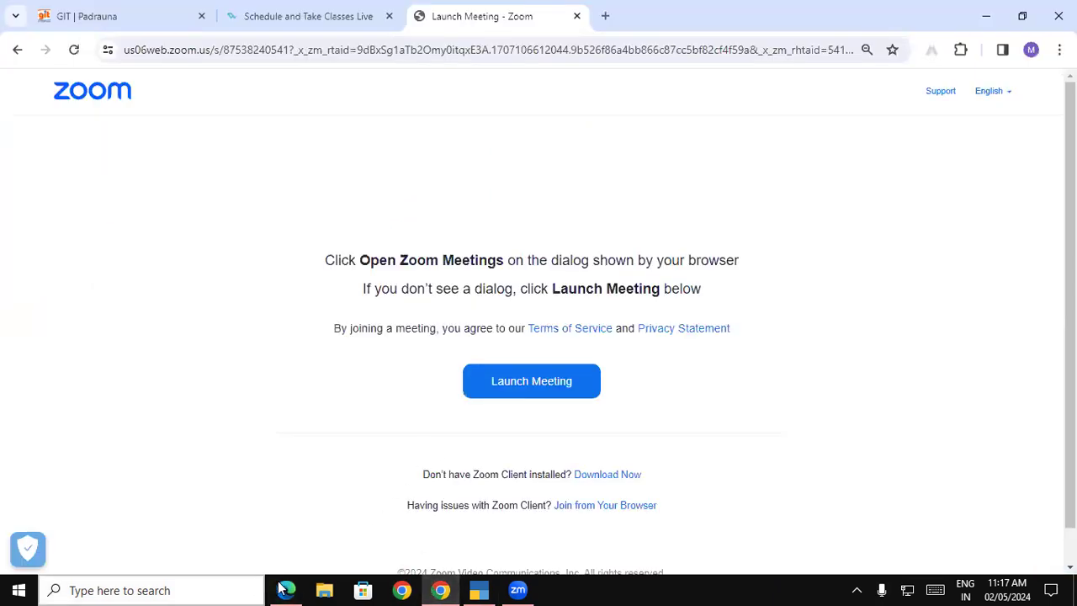
{"action": "left_click", "coordinate": [494, 589]}
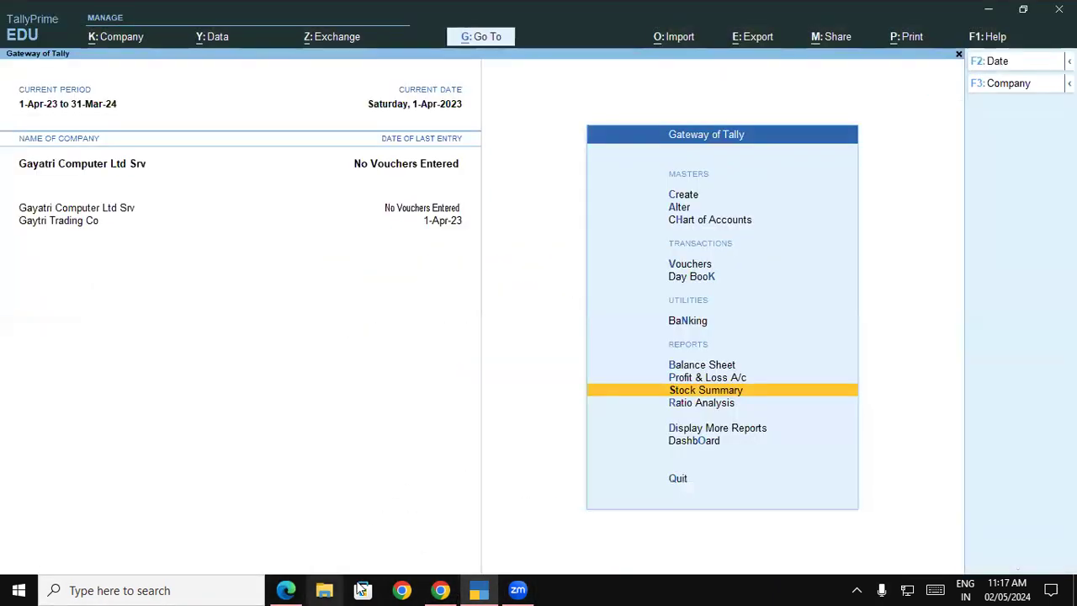
{"action": "left_click", "coordinate": [286, 590]}
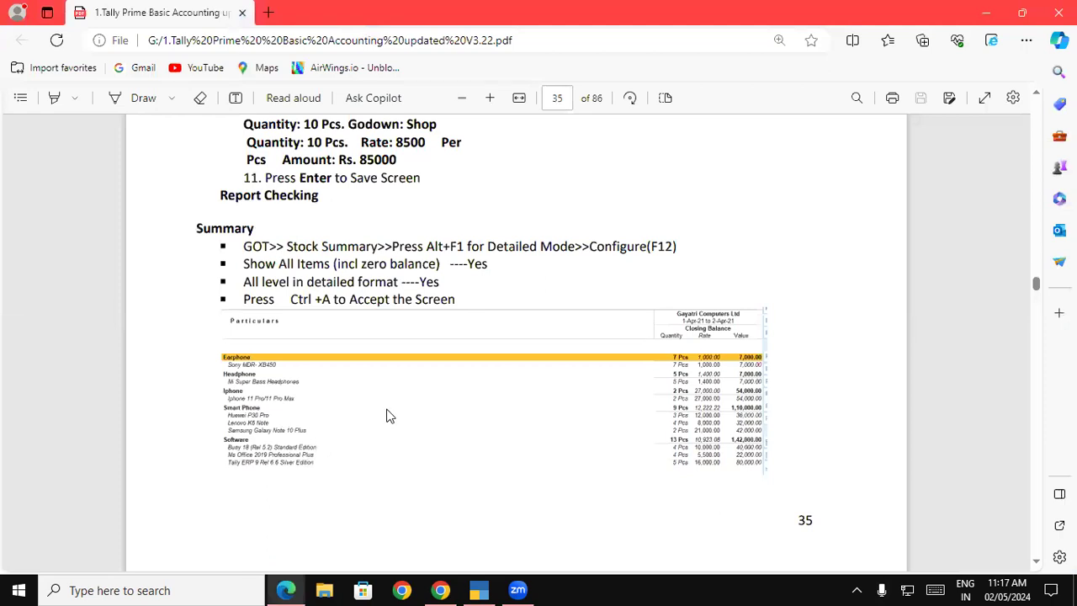
{"action": "scroll", "coordinate": [386, 415], "scroll_direction": "down", "scroll_amount": 4}
{"action": "scroll", "coordinate": [386, 414], "scroll_direction": "down", "scroll_amount": 1}
{"action": "scroll", "coordinate": [386, 415], "scroll_direction": "down", "scroll_amount": 2}
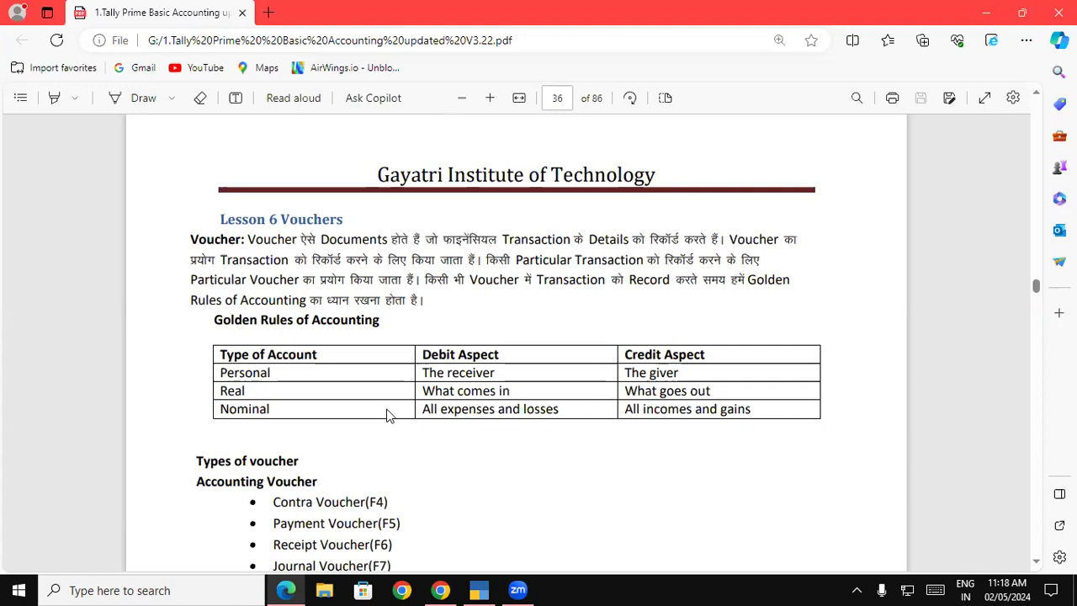
{"action": "scroll", "coordinate": [387, 414], "scroll_direction": "down", "scroll_amount": 5}
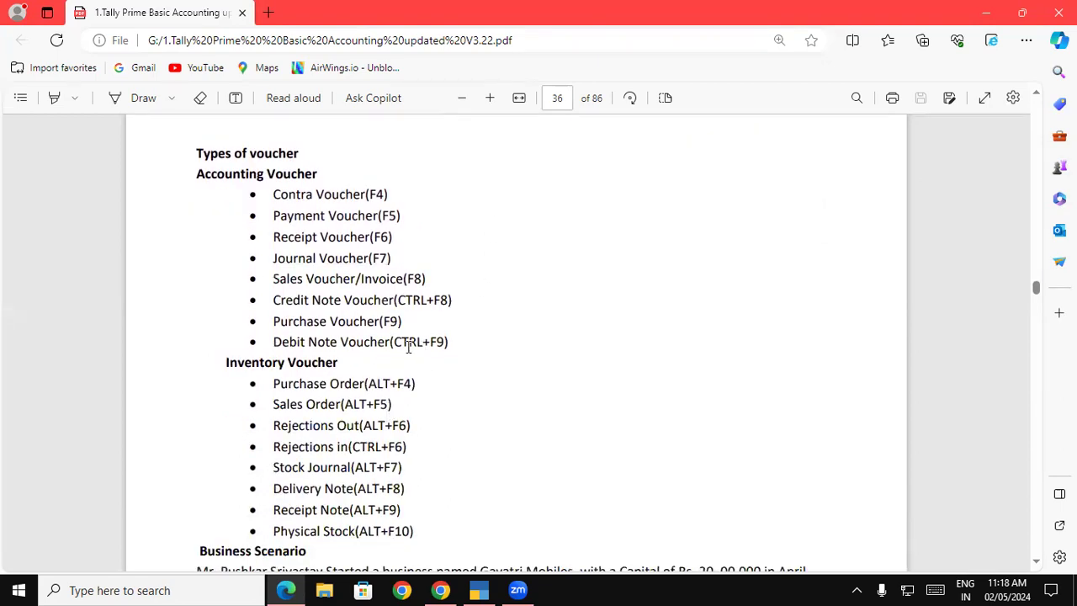
{"action": "left_click_drag", "start_coordinate": [386, 342], "coordinate": [468, 352]}
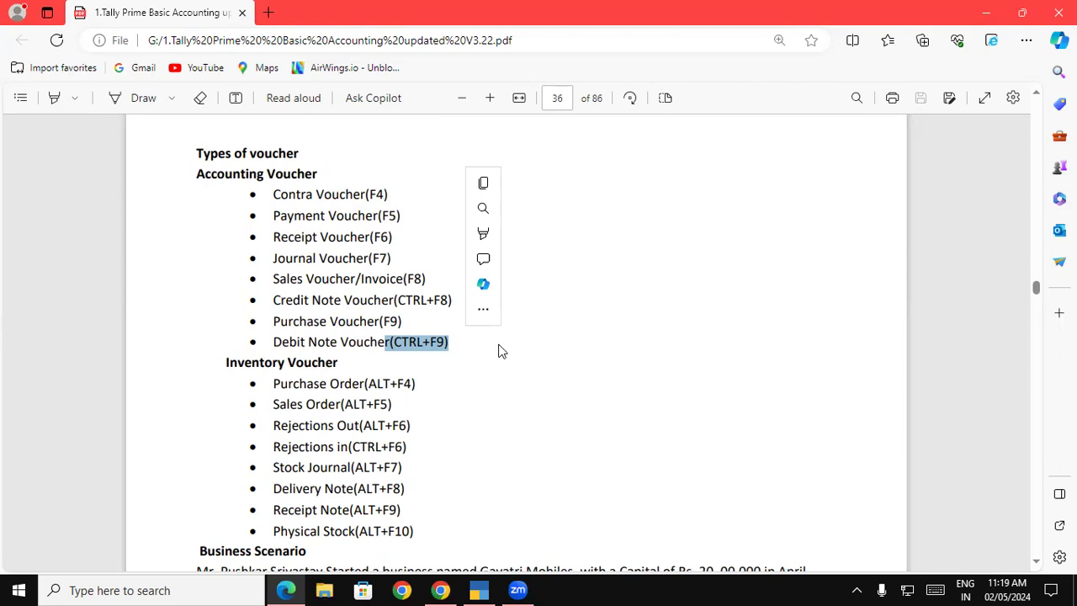
{"action": "left_click_drag", "start_coordinate": [398, 300], "coordinate": [426, 299]}
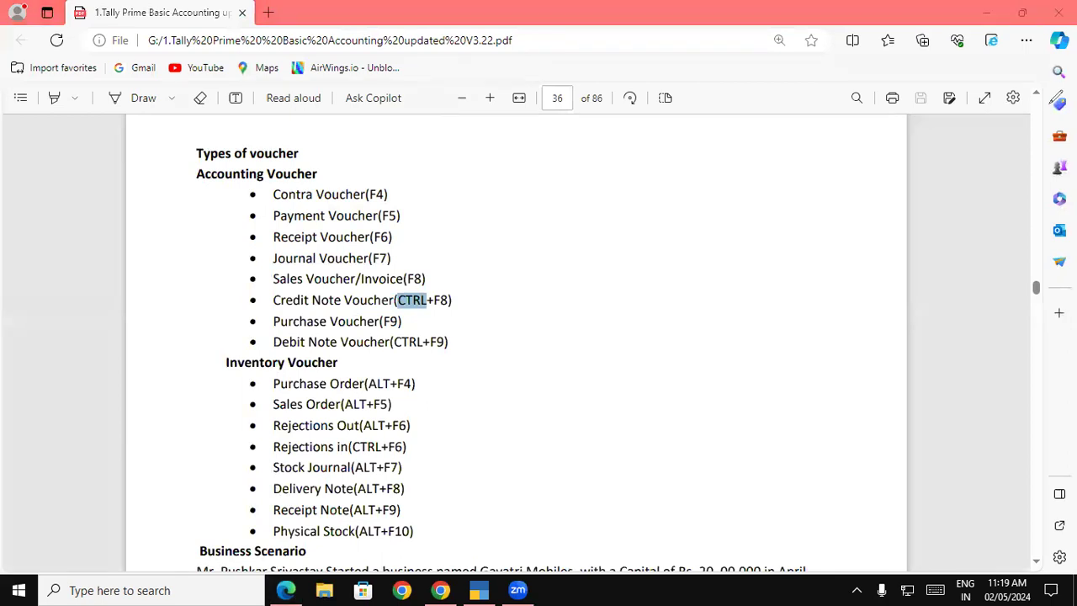
Annotate the voucher list freehand in red with circled letters, ticks and the words "Cash", "capital" and "prop", and erase the drawings.
{"action": "mouse_move", "coordinate": [354, 115]}
{"action": "left_mouse_down"}
{"action": "mouse_move", "coordinate": [362, 125]}
{"action": "mouse_move", "coordinate": [353, 95]}
{"action": "mouse_move", "coordinate": [383, 126]}
{"action": "mouse_move", "coordinate": [380, 105]}
{"action": "left_mouse_up"}
{"action": "mouse_move", "coordinate": [328, 101]}
{"action": "left_mouse_down"}
{"action": "mouse_move", "coordinate": [403, 132]}
{"action": "mouse_move", "coordinate": [376, 88]}
{"action": "left_mouse_up"}
{"action": "mouse_move", "coordinate": [602, 24]}
{"action": "left_mouse_down"}
{"action": "mouse_move", "coordinate": [625, 73]}
{"action": "mouse_move", "coordinate": [630, 38]}
{"action": "mouse_move", "coordinate": [619, 86]}
{"action": "mouse_move", "coordinate": [632, 19]}
{"action": "left_mouse_up"}
{"action": "mouse_move", "coordinate": [403, 148]}
{"action": "left_mouse_down"}
{"action": "mouse_move", "coordinate": [467, 183]}
{"action": "mouse_move", "coordinate": [627, 82]}
{"action": "mouse_move", "coordinate": [661, 88]}
{"action": "left_mouse_up"}
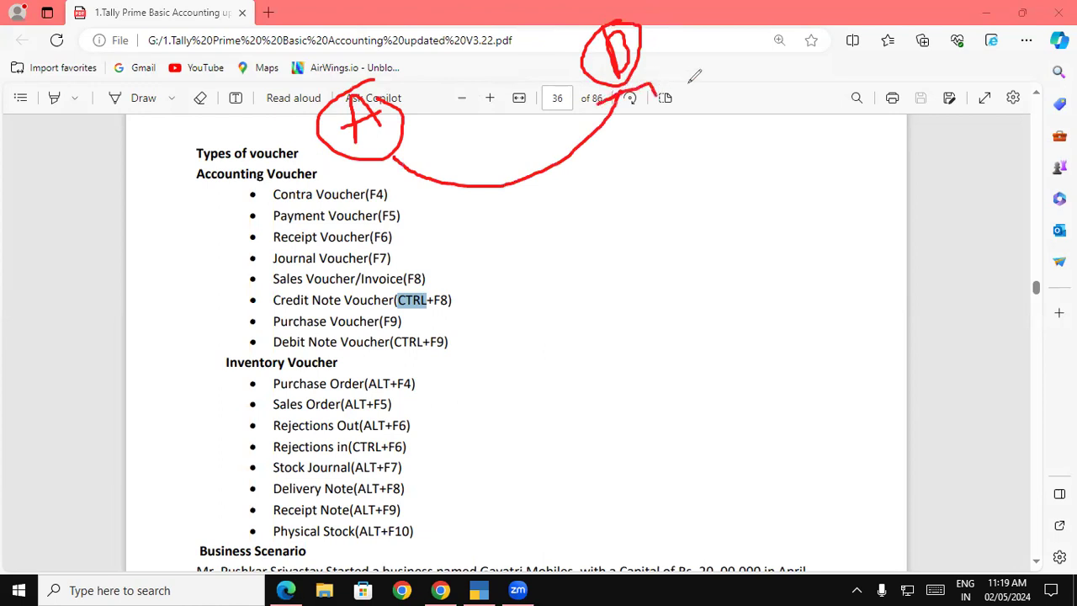
{"action": "mouse_move", "coordinate": [915, 78]}
{"action": "left_mouse_down"}
{"action": "mouse_move", "coordinate": [882, 115]}
{"action": "mouse_move", "coordinate": [959, 92]}
{"action": "mouse_move", "coordinate": [968, 46]}
{"action": "mouse_move", "coordinate": [1009, 74]}
{"action": "left_mouse_up"}
{"action": "mouse_move", "coordinate": [908, 150]}
{"action": "left_mouse_down"}
{"action": "mouse_move", "coordinate": [949, 141]}
{"action": "mouse_move", "coordinate": [974, 164]}
{"action": "mouse_move", "coordinate": [983, 124]}
{"action": "mouse_move", "coordinate": [1010, 141]}
{"action": "mouse_move", "coordinate": [1035, 101]}
{"action": "mouse_move", "coordinate": [1053, 118]}
{"action": "mouse_move", "coordinate": [1070, 93]}
{"action": "left_mouse_up"}
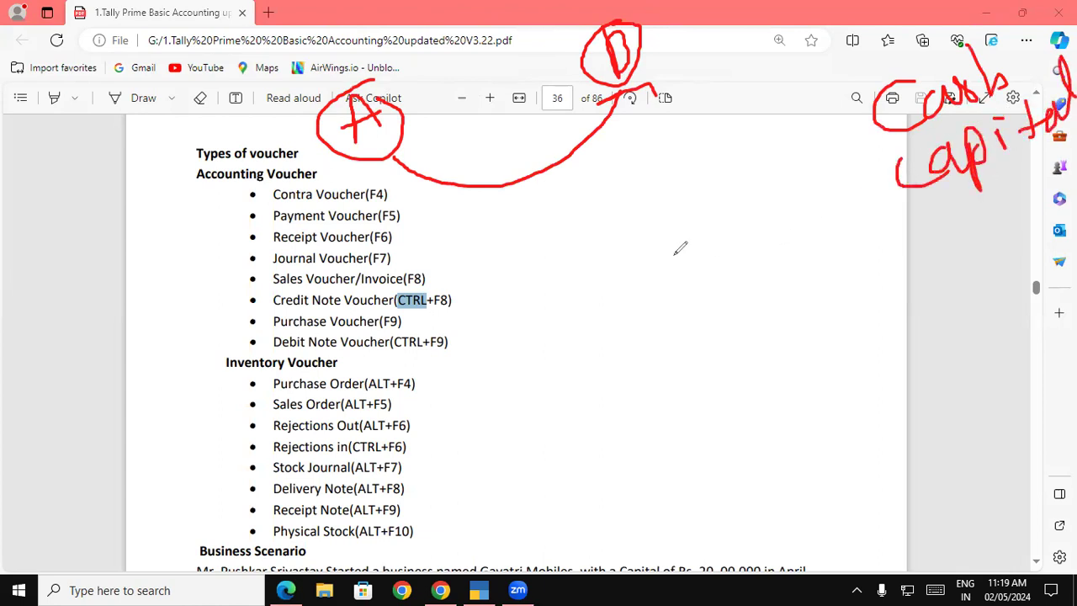
{"action": "left_click_drag", "start_coordinate": [679, 261], "coordinate": [713, 322]}
{"action": "mouse_move", "coordinate": [692, 240]}
{"action": "left_mouse_down"}
{"action": "mouse_move", "coordinate": [774, 216]}
{"action": "mouse_move", "coordinate": [820, 245]}
{"action": "mouse_move", "coordinate": [852, 186]}
{"action": "mouse_move", "coordinate": [872, 262]}
{"action": "left_mouse_up"}
{"action": "left_click_drag", "start_coordinate": [862, 212], "coordinate": [885, 195]}
{"action": "left_click_drag", "start_coordinate": [690, 363], "coordinate": [1075, 246]}
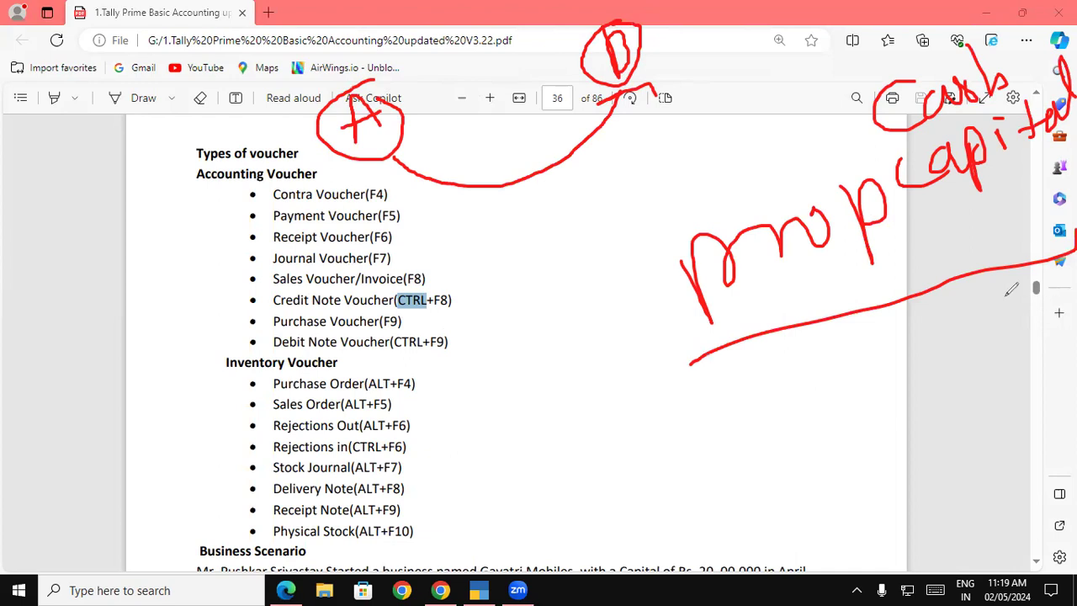
{"action": "mouse_move", "coordinate": [966, 226]}
{"action": "left_mouse_down"}
{"action": "mouse_move", "coordinate": [986, 295]}
{"action": "mouse_move", "coordinate": [900, 271]}
{"action": "left_mouse_up"}
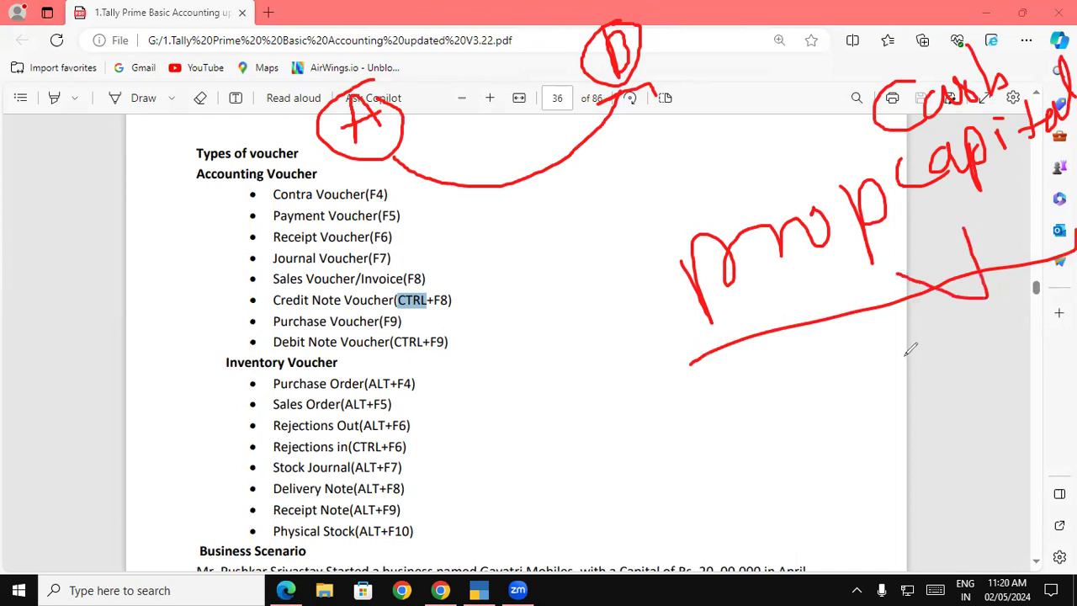
{"action": "mouse_move", "coordinate": [661, 95]}
{"action": "left_mouse_down"}
{"action": "mouse_move", "coordinate": [693, 122]}
{"action": "mouse_move", "coordinate": [728, 56]}
{"action": "left_mouse_up"}
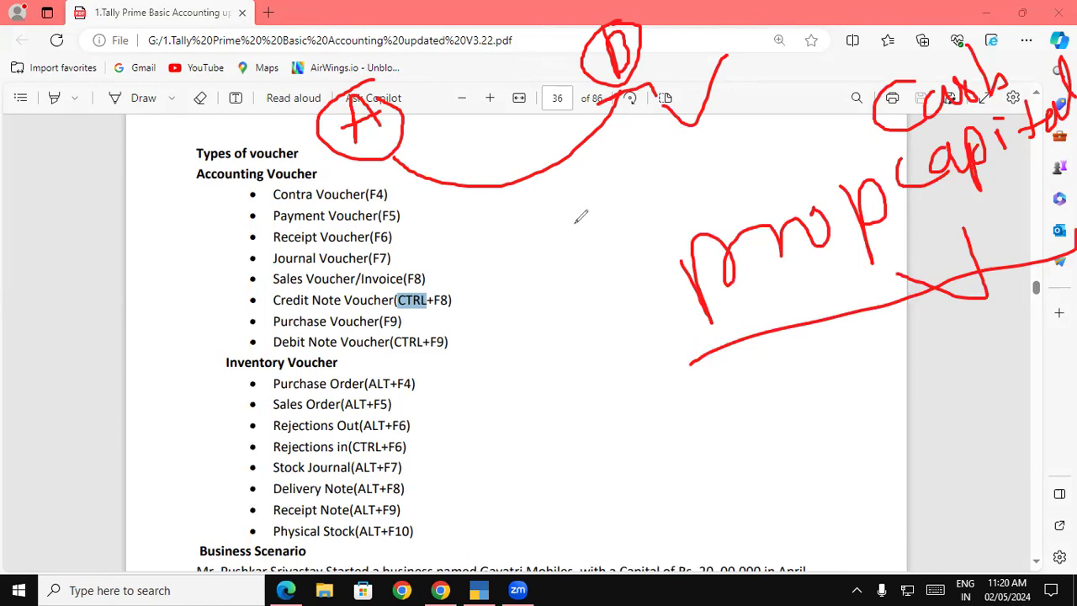
{"action": "left_click", "coordinate": [140, 158]}
{"action": "mouse_move", "coordinate": [156, 159]}
{"action": "left_mouse_down"}
{"action": "mouse_move", "coordinate": [205, 123]}
{"action": "mouse_move", "coordinate": [131, 164]}
{"action": "mouse_move", "coordinate": [195, 209]}
{"action": "left_mouse_up"}
{"action": "mouse_move", "coordinate": [225, 171]}
{"action": "left_mouse_down"}
{"action": "mouse_move", "coordinate": [224, 126]}
{"action": "mouse_move", "coordinate": [185, 124]}
{"action": "left_mouse_up"}
{"action": "mouse_move", "coordinate": [168, 193]}
{"action": "left_mouse_down"}
{"action": "mouse_move", "coordinate": [181, 227]}
{"action": "mouse_move", "coordinate": [229, 178]}
{"action": "mouse_move", "coordinate": [227, 116]}
{"action": "left_mouse_up"}
{"action": "mouse_move", "coordinate": [223, 69]}
{"action": "left_mouse_down"}
{"action": "mouse_move", "coordinate": [108, 171]}
{"action": "mouse_move", "coordinate": [222, 223]}
{"action": "mouse_move", "coordinate": [257, 102]}
{"action": "mouse_move", "coordinate": [239, 94]}
{"action": "mouse_move", "coordinate": [278, 60]}
{"action": "mouse_move", "coordinate": [223, 24]}
{"action": "mouse_move", "coordinate": [109, 43]}
{"action": "mouse_move", "coordinate": [58, 107]}
{"action": "mouse_move", "coordinate": [96, 163]}
{"action": "mouse_move", "coordinate": [74, 213]}
{"action": "mouse_move", "coordinate": [137, 340]}
{"action": "mouse_move", "coordinate": [277, 184]}
{"action": "mouse_move", "coordinate": [267, 97]}
{"action": "left_mouse_up"}
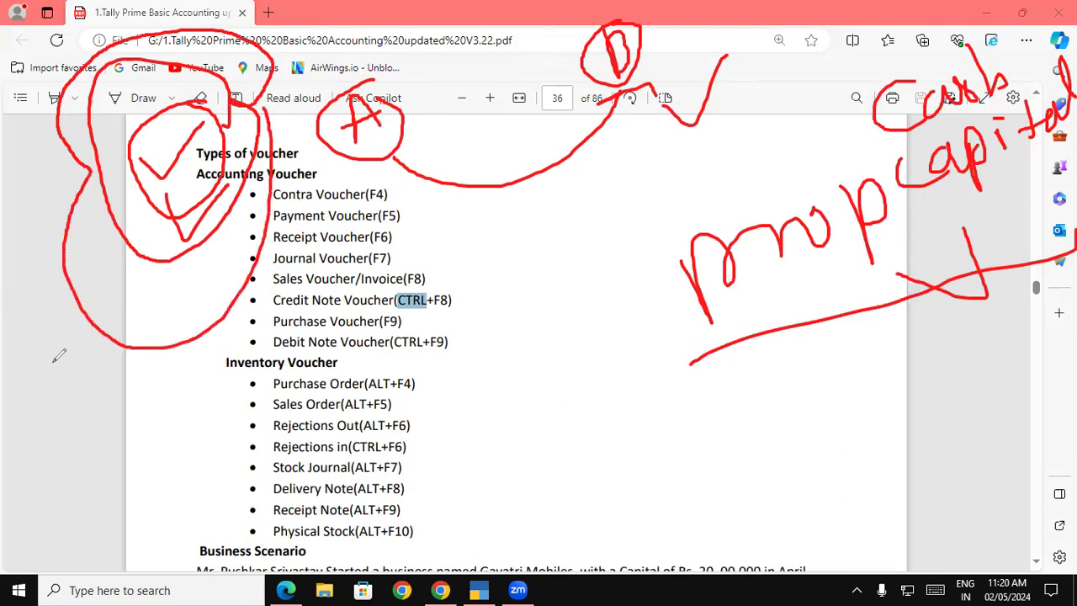
{"action": "key", "text": "e"}
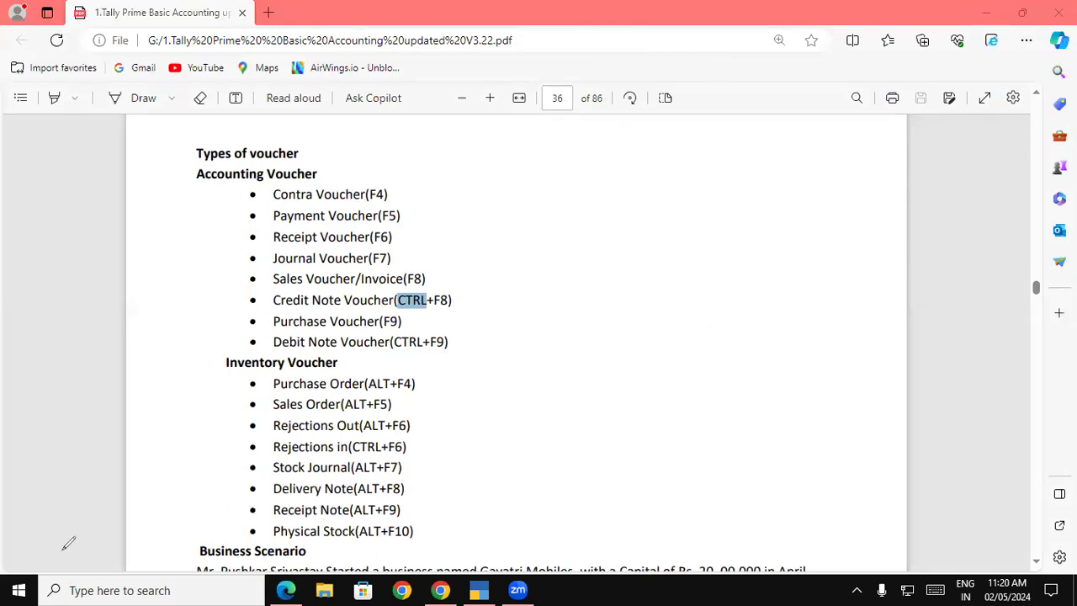
Read the Business Scenario and the Receipt Voucher section with its first capital investment example.
{"action": "scroll", "coordinate": [490, 409], "scroll_direction": "down", "scroll_amount": 3}
{"action": "scroll", "coordinate": [491, 409], "scroll_direction": "down", "scroll_amount": 6}
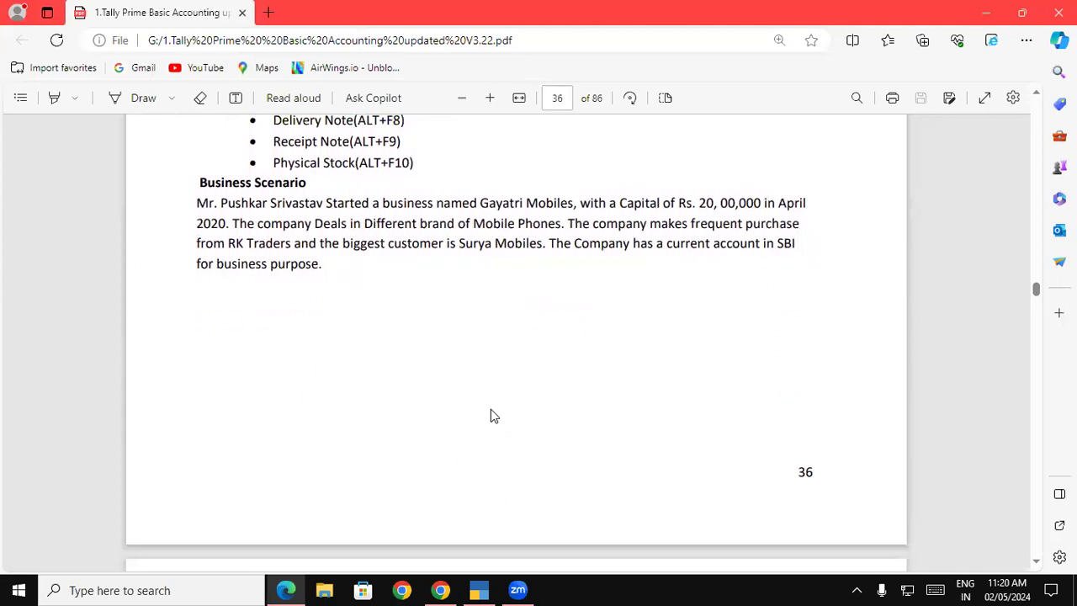
{"action": "scroll", "coordinate": [494, 416], "scroll_direction": "down", "scroll_amount": 2}
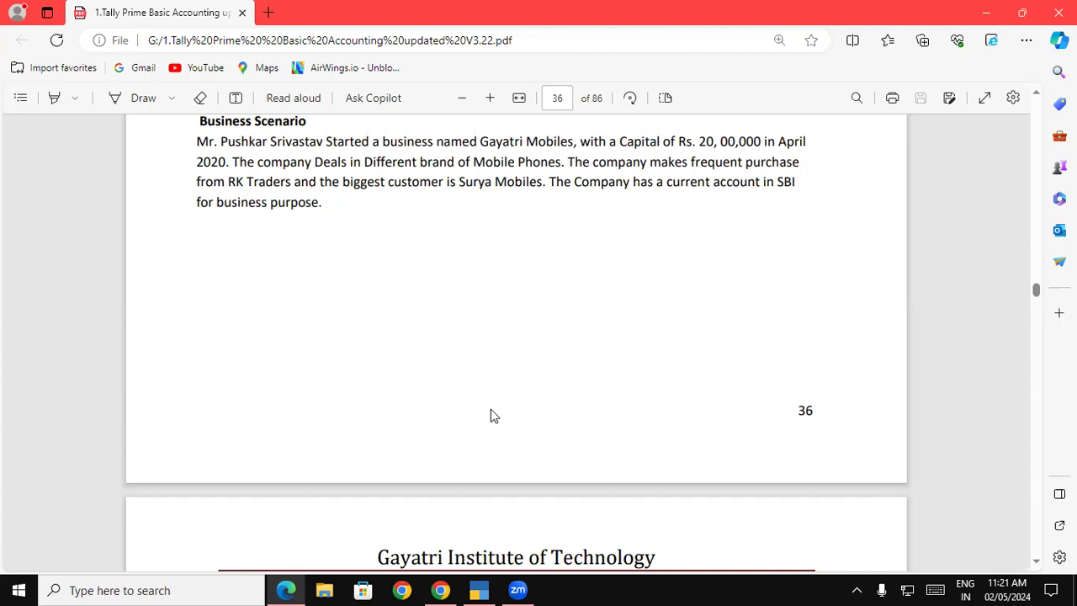
{"action": "scroll", "coordinate": [493, 416], "scroll_direction": "down", "scroll_amount": 2}
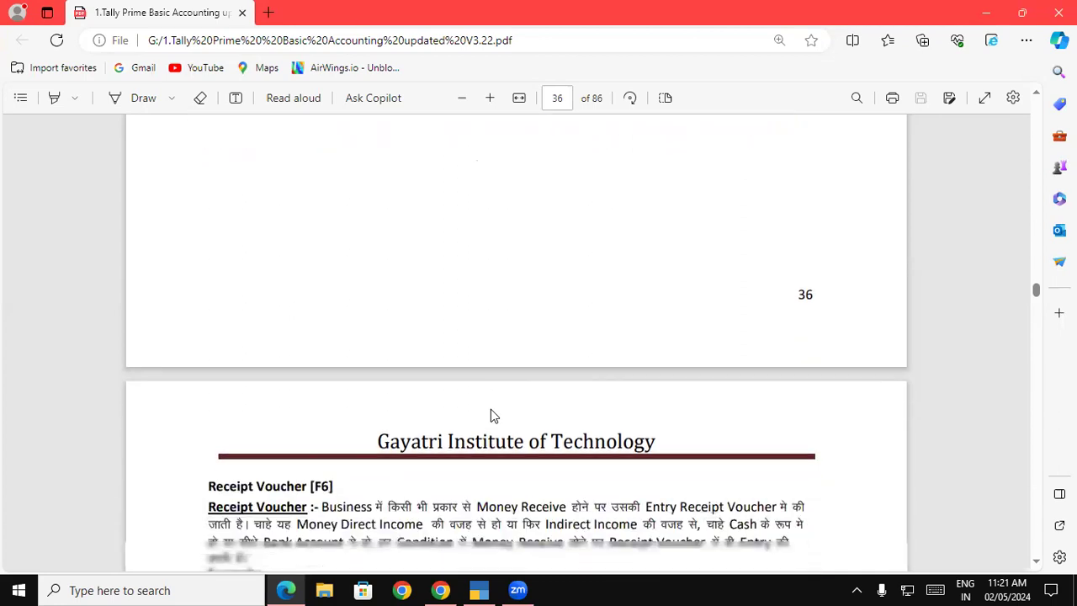
{"action": "scroll", "coordinate": [493, 412], "scroll_direction": "down", "scroll_amount": 2}
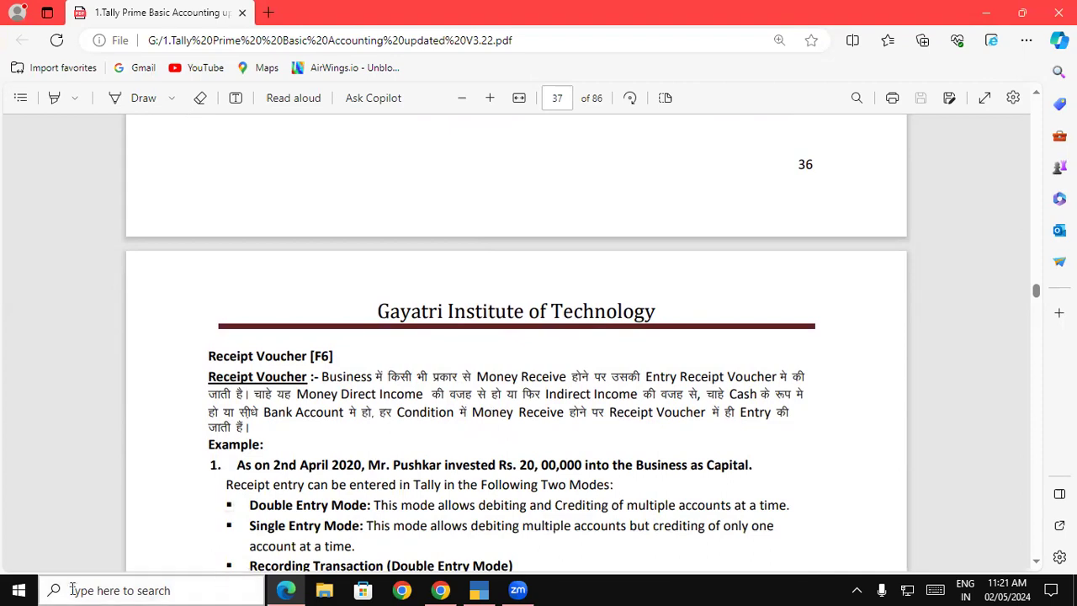
Switch to TallyPrime and open a new Receipt voucher for Gayatri Computer Ltd Srv.
{"action": "left_click", "coordinate": [480, 590]}
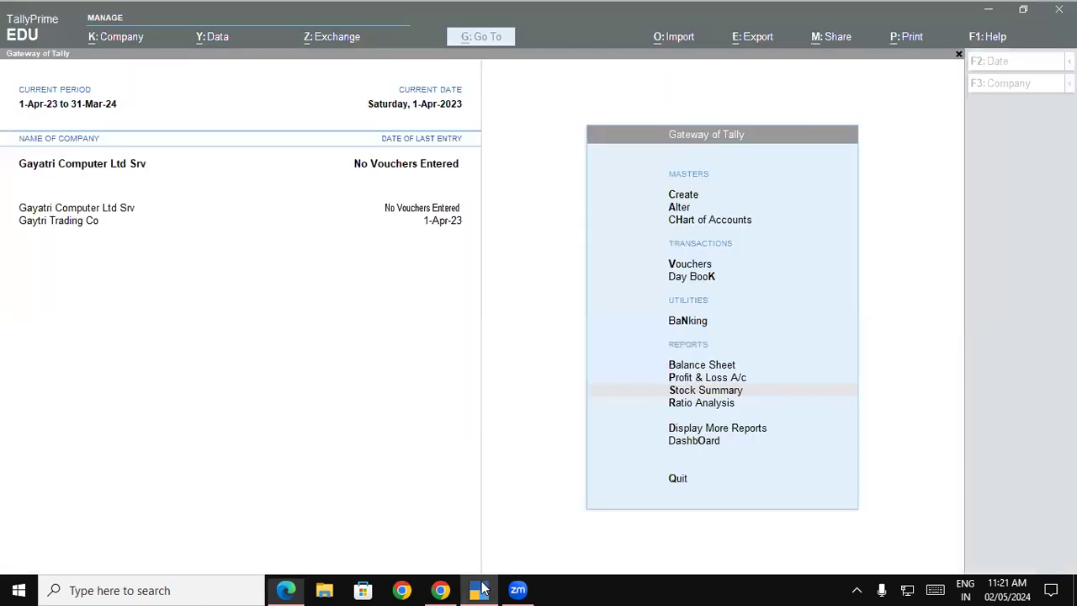
{"action": "left_click", "coordinate": [698, 267]}
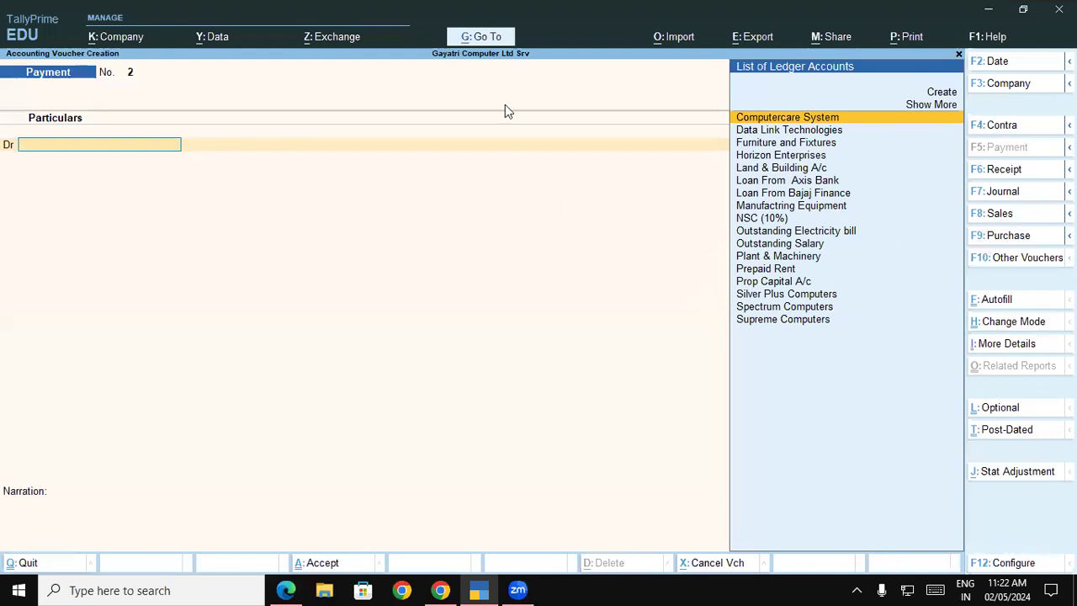
{"action": "left_click", "coordinate": [1005, 170]}
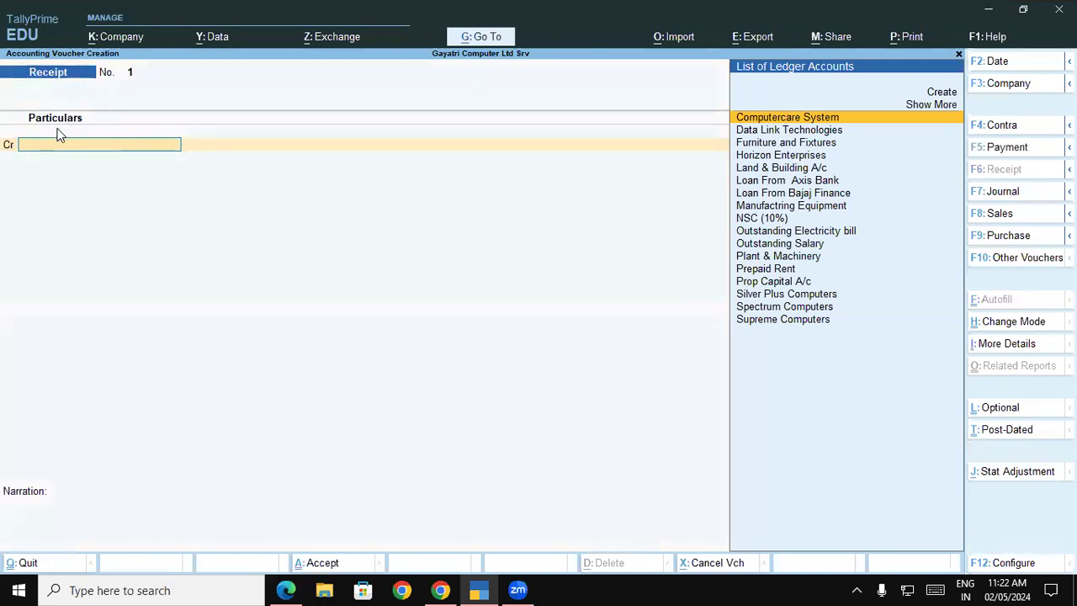
Credit Prop Capital A/c with 20,00,000 on the first line of the Receipt voucher.
{"action": "type", "text": "Pr"}
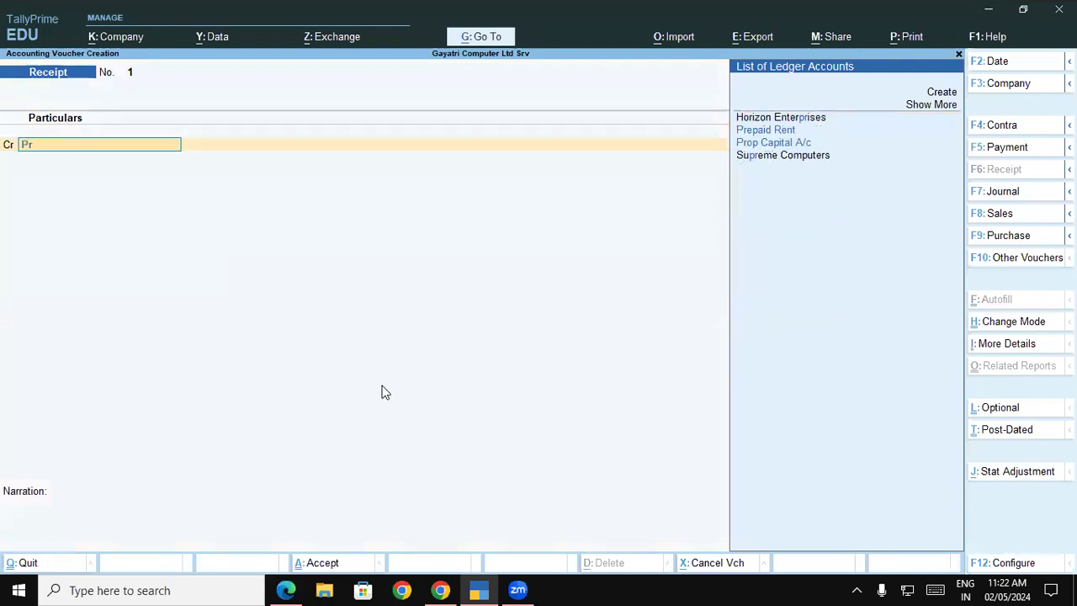
{"action": "key", "text": "Down"}
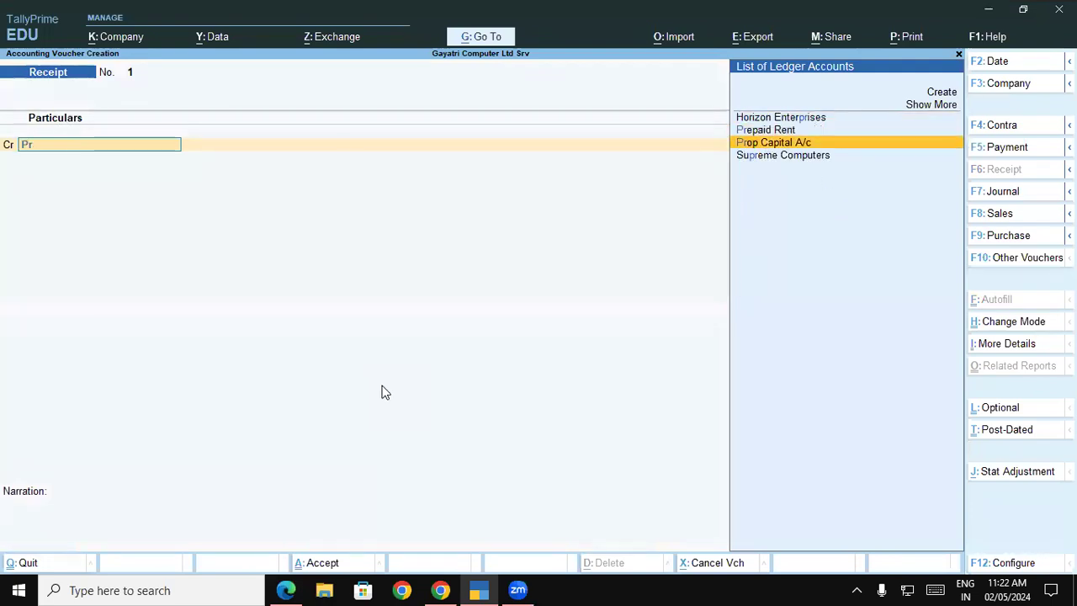
{"action": "key", "text": "Return"}
{"action": "type", "text": "20,00,"}
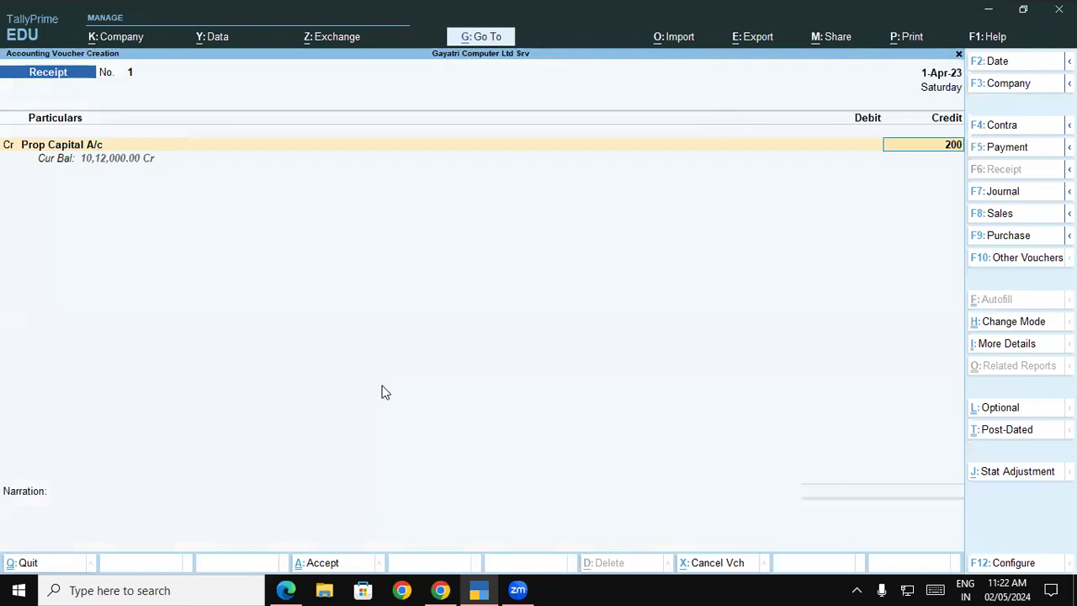
{"action": "type", "text": "0000"}
{"action": "key", "text": "Return"}
{"action": "key", "text": "Return"}
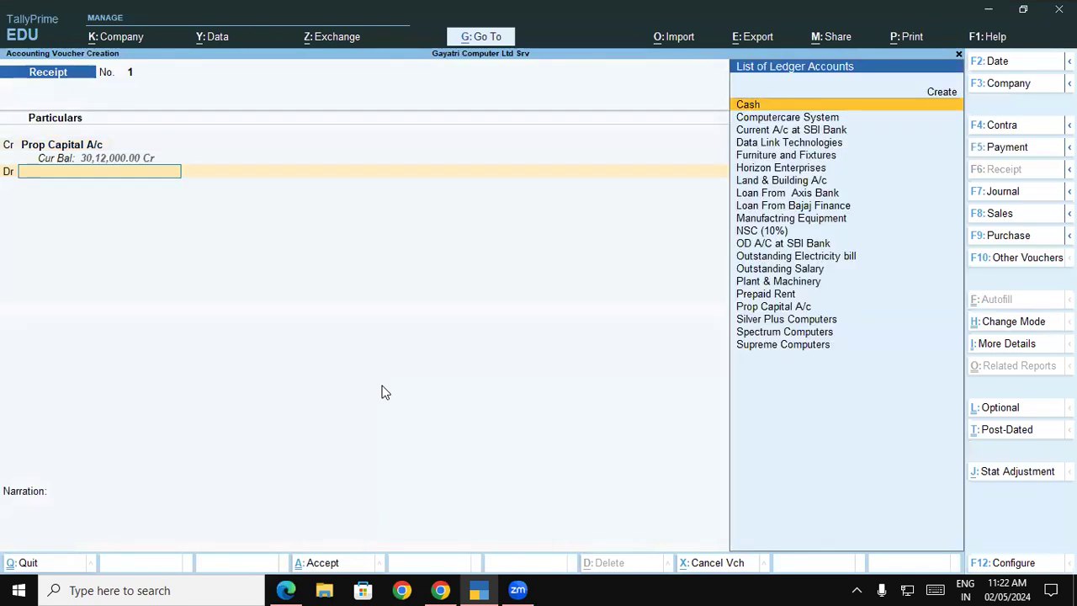
Debit Cash with the full 20,00,000 and save the Receipt voucher without a narration.
{"action": "type", "text": "Ca"}
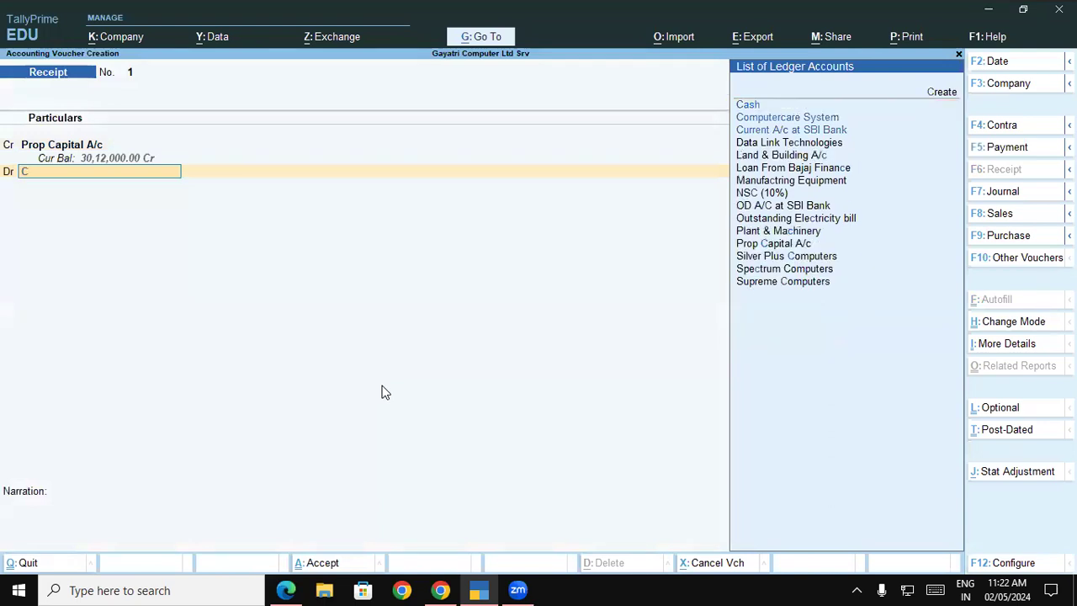
{"action": "key", "text": "Return"}
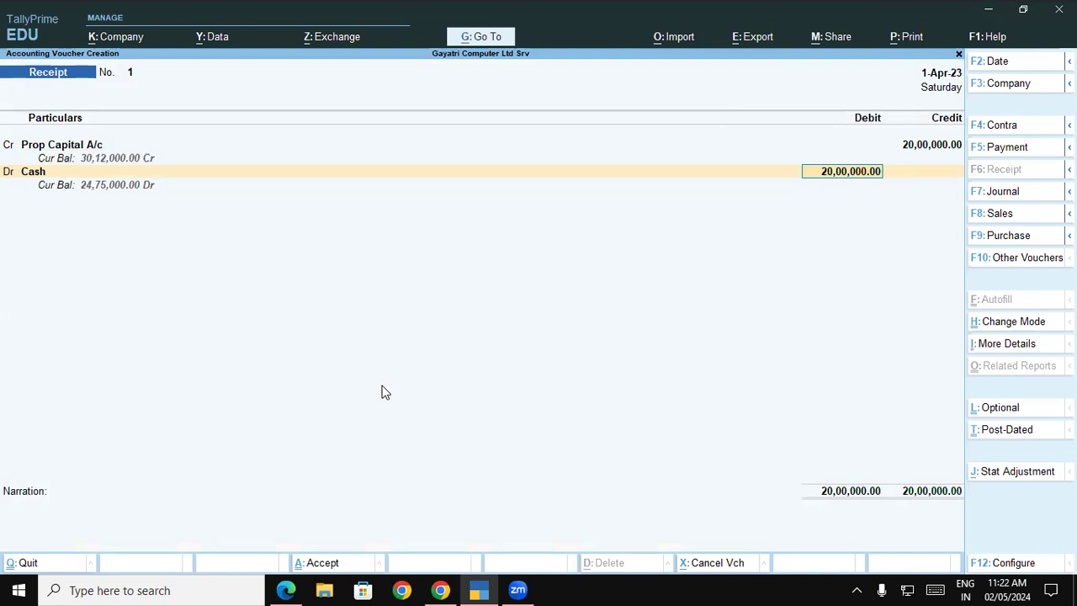
{"action": "key", "text": "Return"}
{"action": "key", "text": "Return"}
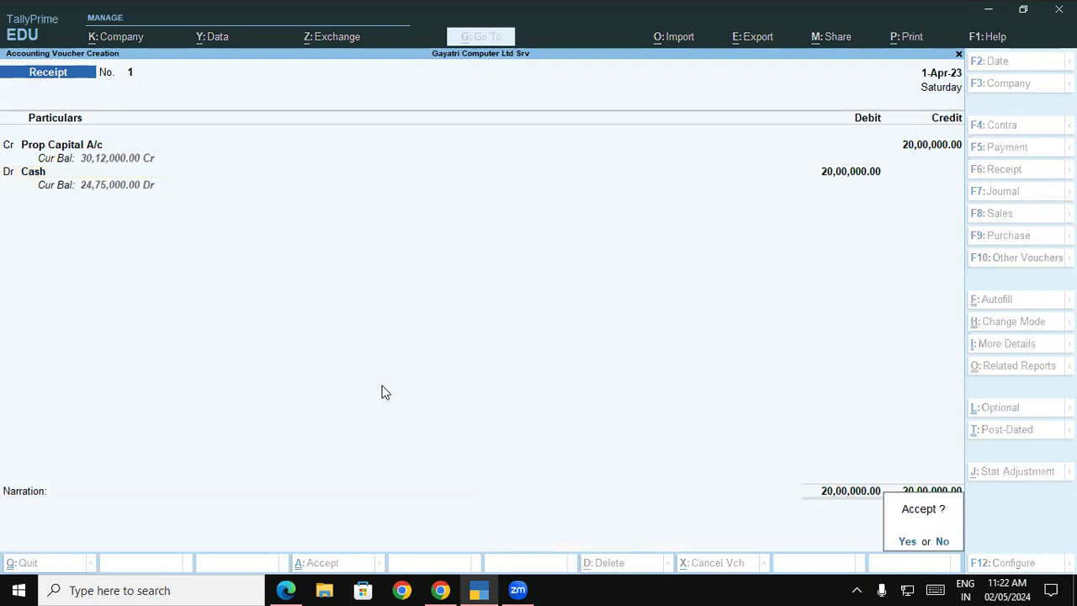
{"action": "key", "text": "Return"}
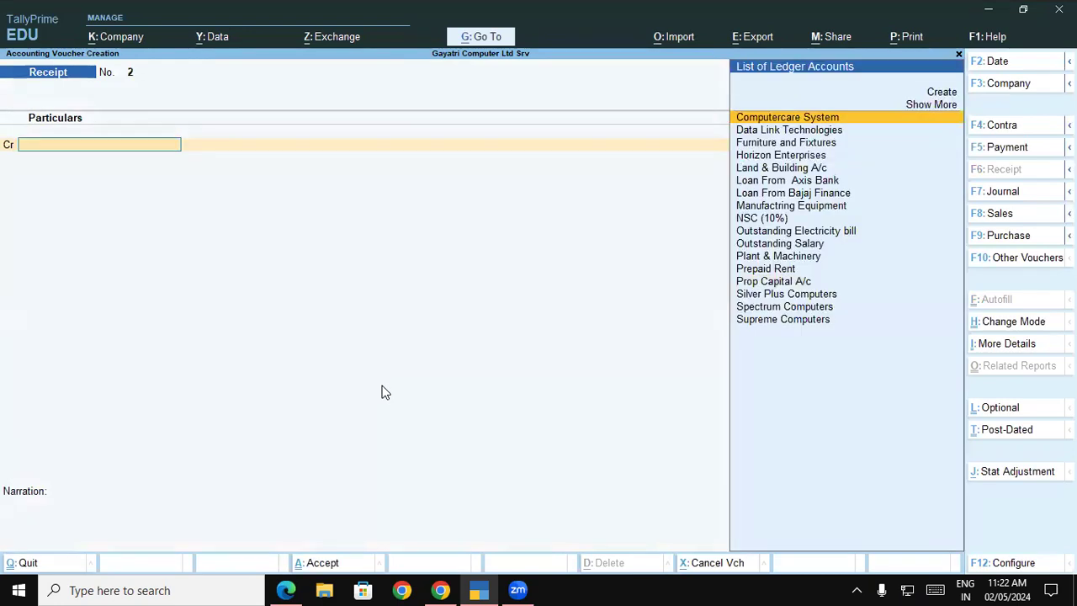
Quit voucher entry and open the Day Book to check the saved receipt.
{"action": "key", "text": "Escape"}
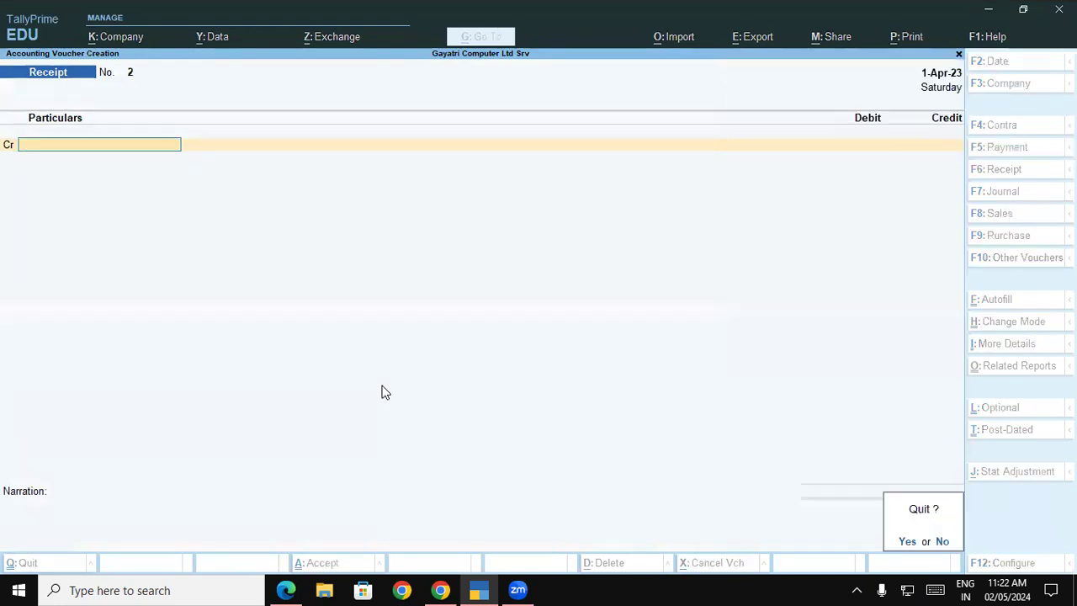
{"action": "key", "text": "Return"}
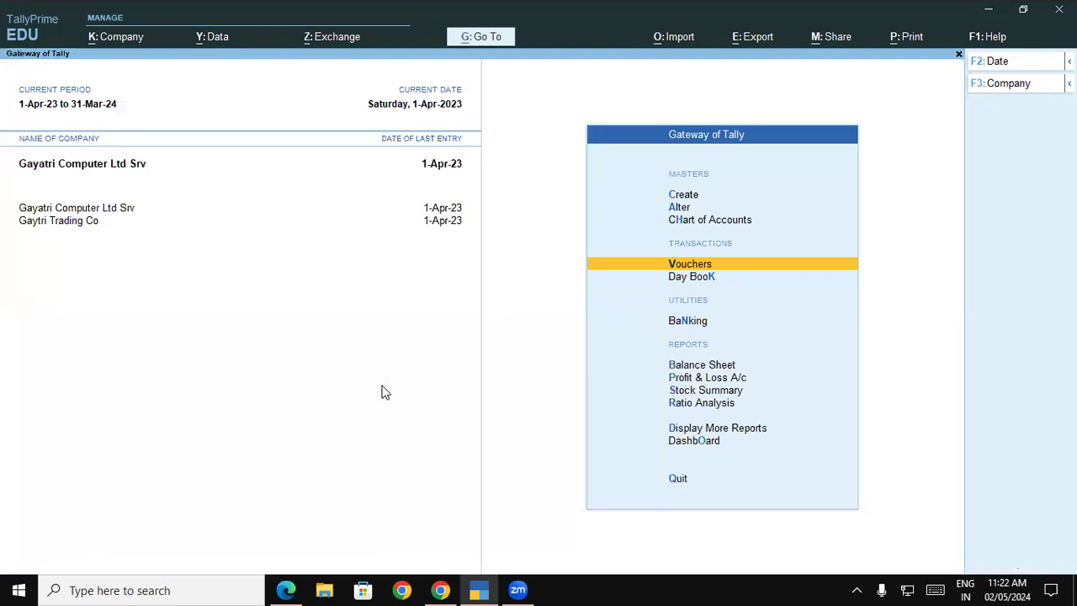
{"action": "key", "text": "Down"}
{"action": "key", "text": "Return"}
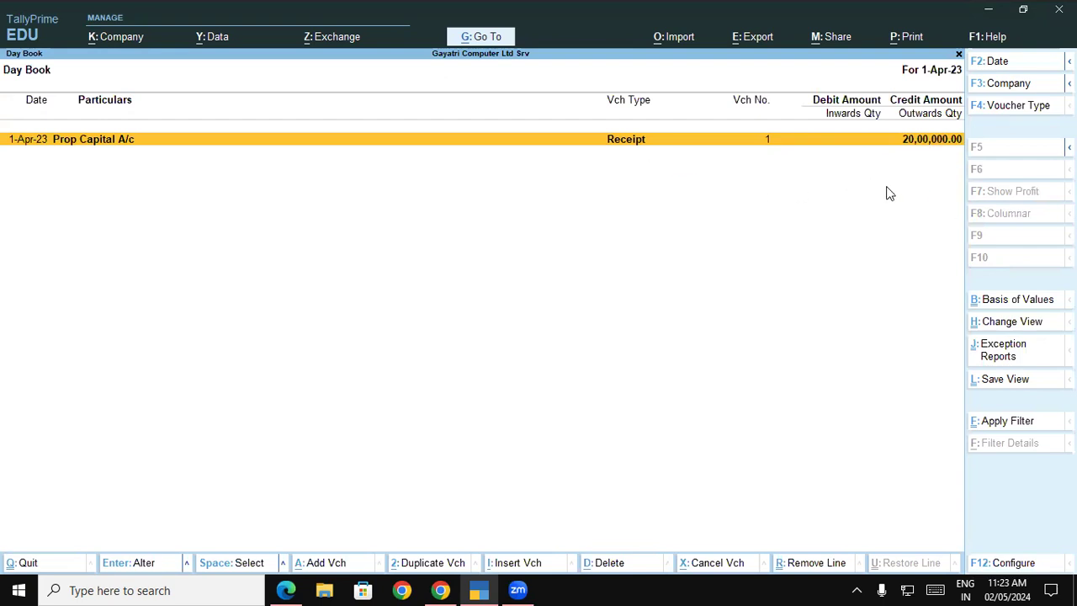
Switch to the accounting PDF in Edge and read about the Double Entry and Single Entry modes for receipt vouchers.
{"action": "left_click", "coordinate": [443, 590]}
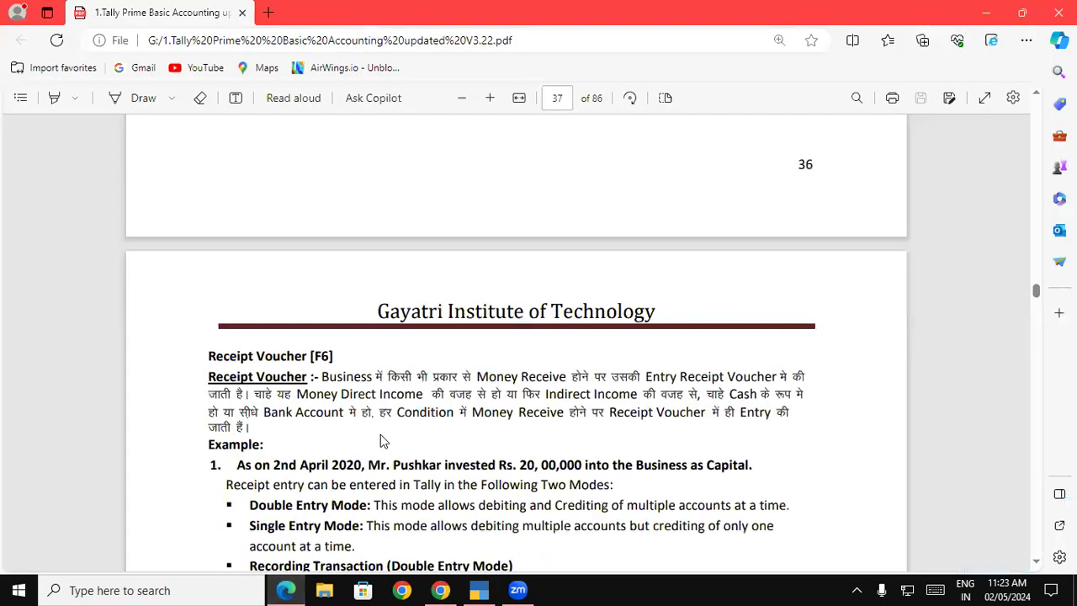
{"action": "scroll", "coordinate": [381, 440], "scroll_direction": "down", "scroll_amount": 3}
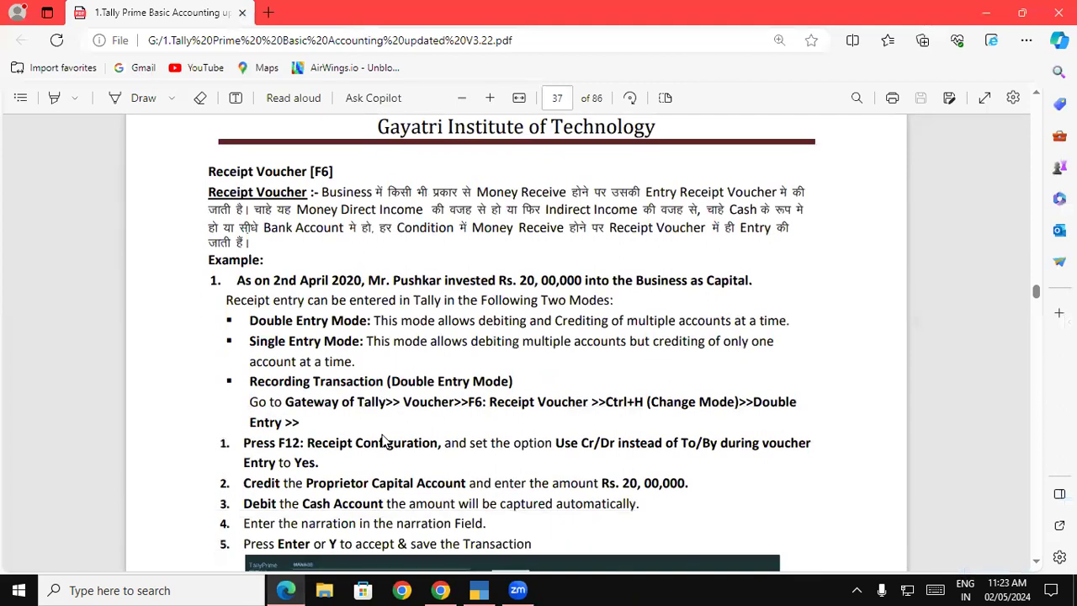
{"action": "scroll", "coordinate": [381, 441], "scroll_direction": "up", "scroll_amount": 1}
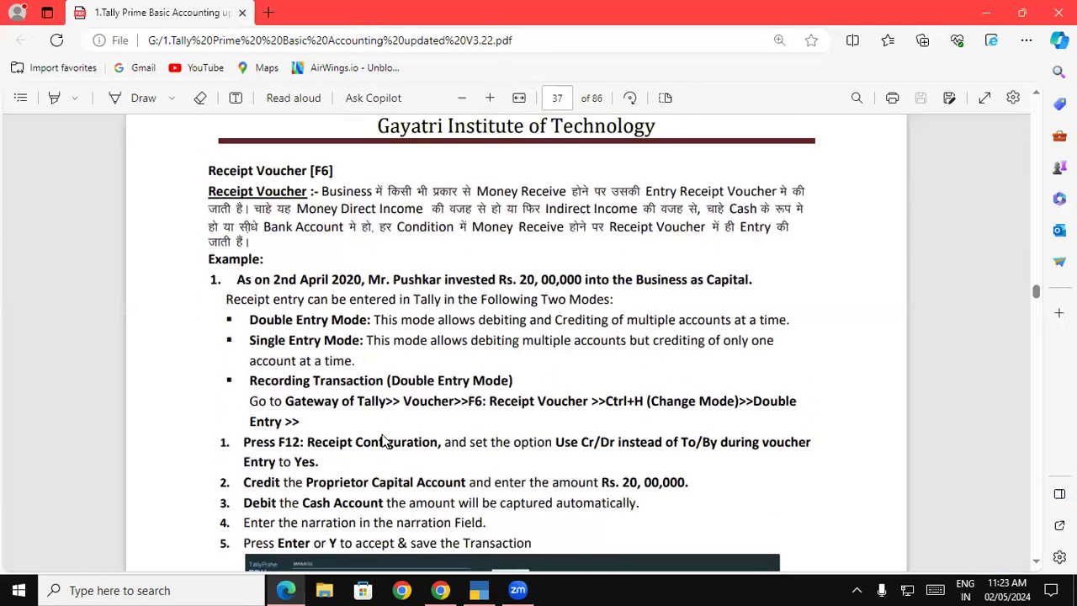
Switch back to TallyPrime, open a new Receipt voucher and change its mode to Single Entry.
{"action": "left_click", "coordinate": [473, 591]}
{"action": "key", "text": "Escape"}
{"action": "key", "text": "Escape"}
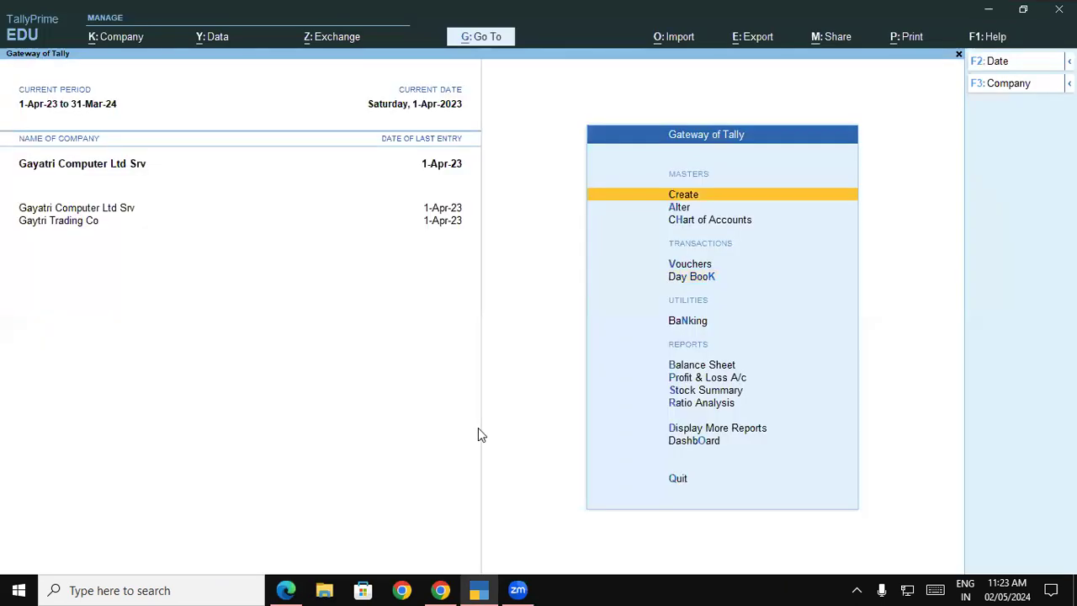
{"action": "key", "text": "v"}
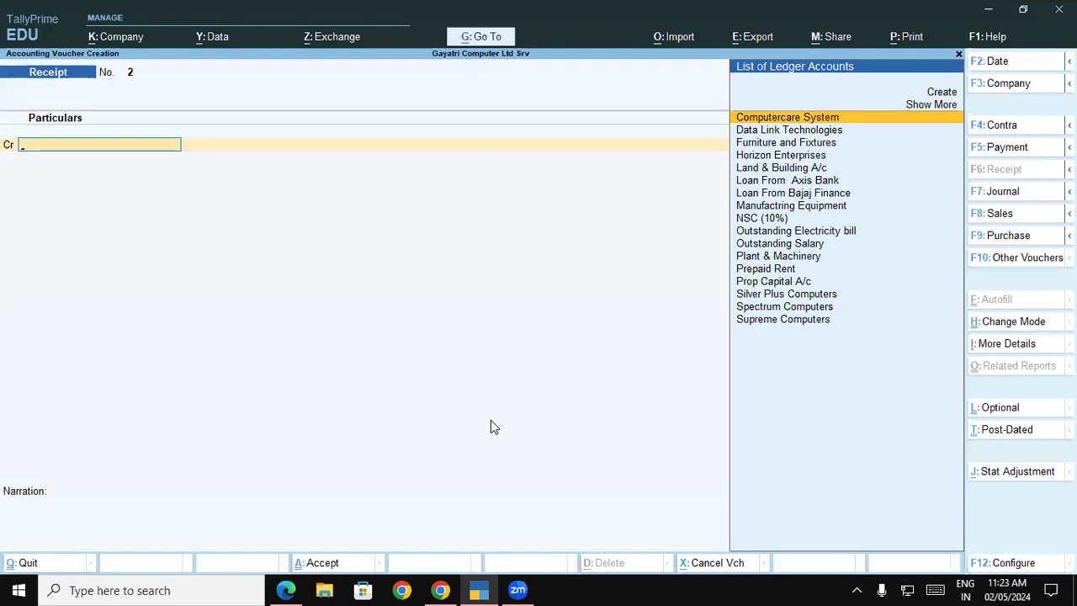
{"action": "key", "text": "ctrl"}
{"action": "left_click", "coordinate": [1004, 324]}
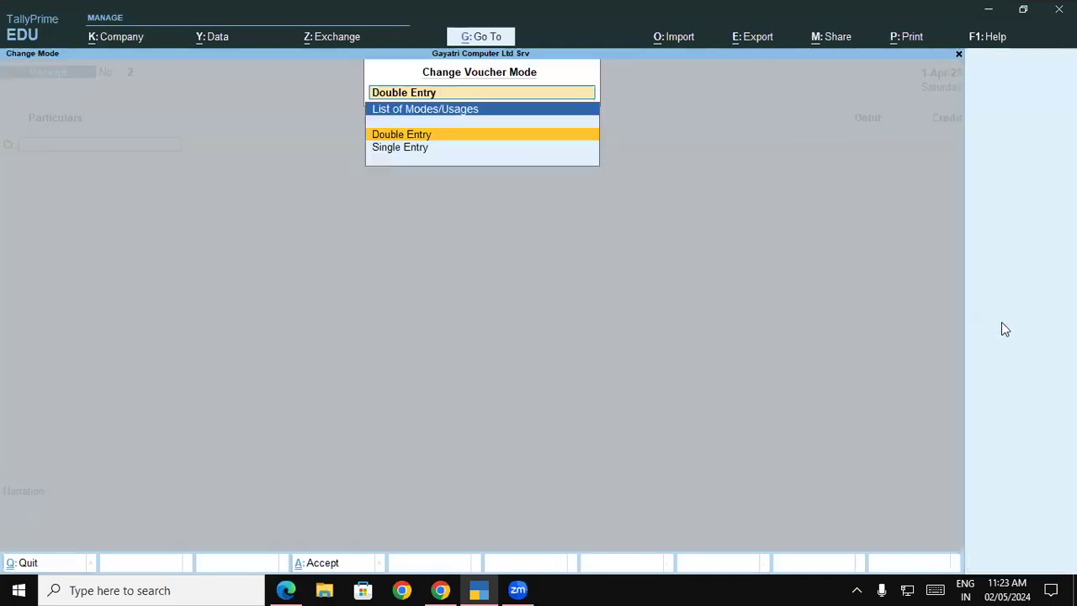
{"action": "left_click", "coordinate": [413, 150]}
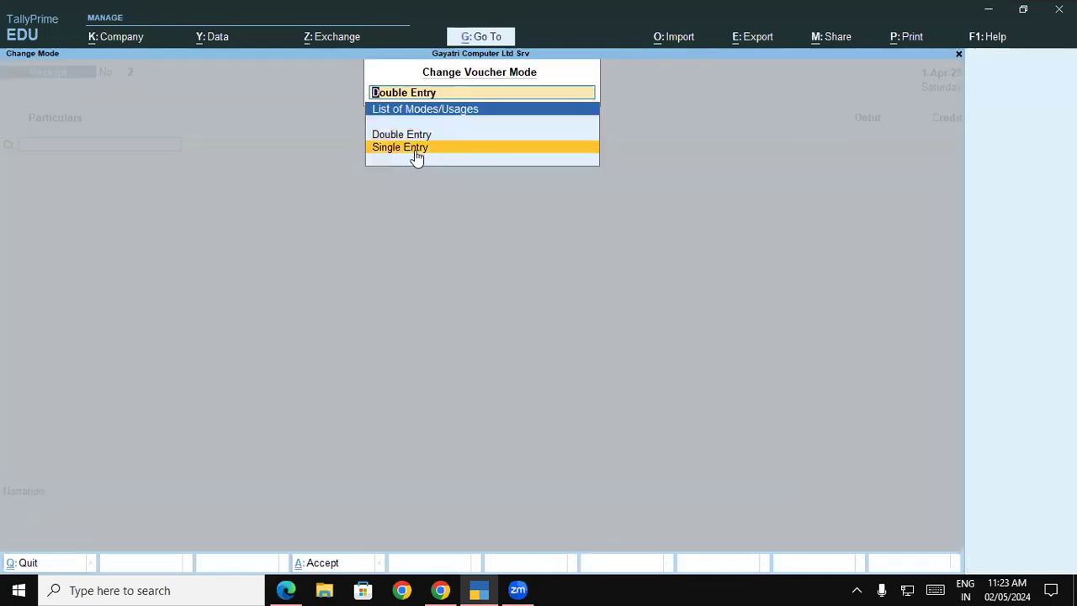
{"action": "left_click", "coordinate": [415, 157]}
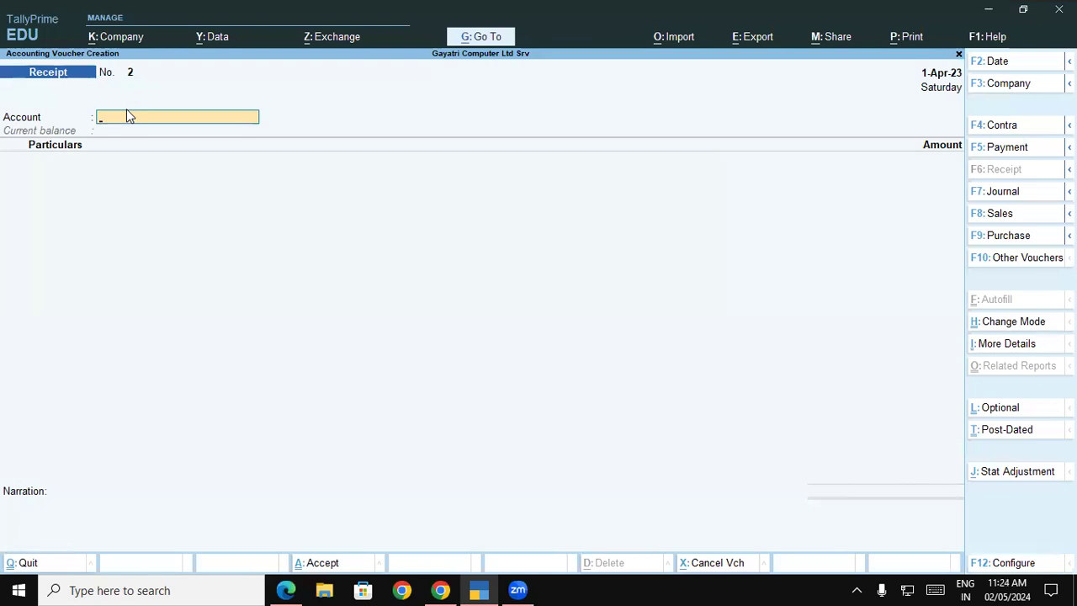
Try a single-entry receipt with Cash as the account and Prop Capital A/c as the particular, and quit without saving.
{"action": "type", "text": "C"}
{"action": "key", "text": "Down"}
{"action": "key", "text": "Up"}
{"action": "key", "text": "Return"}
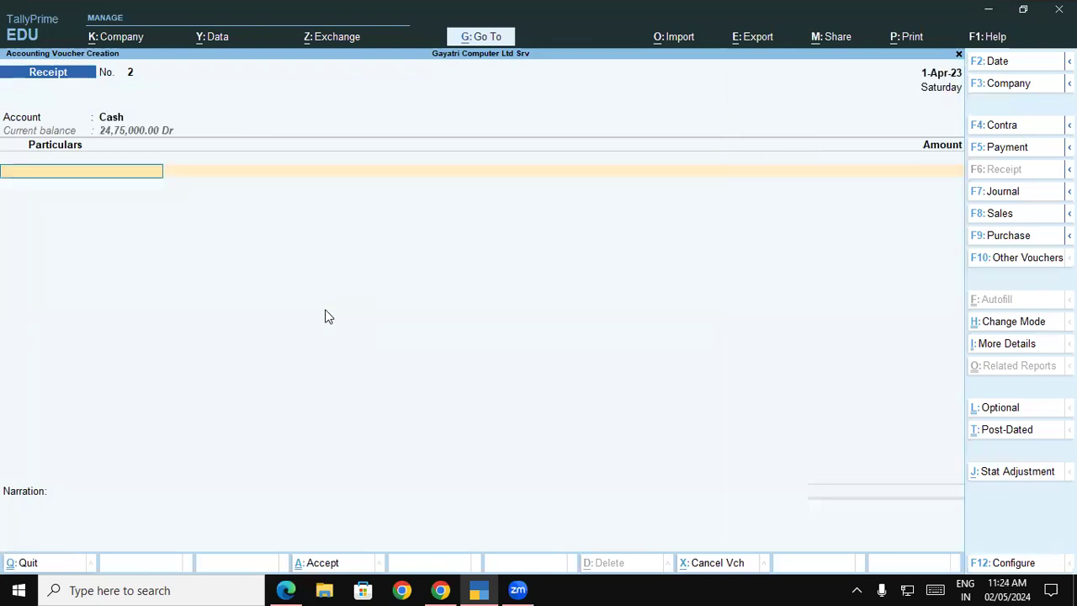
{"action": "type", "text": "Pr"}
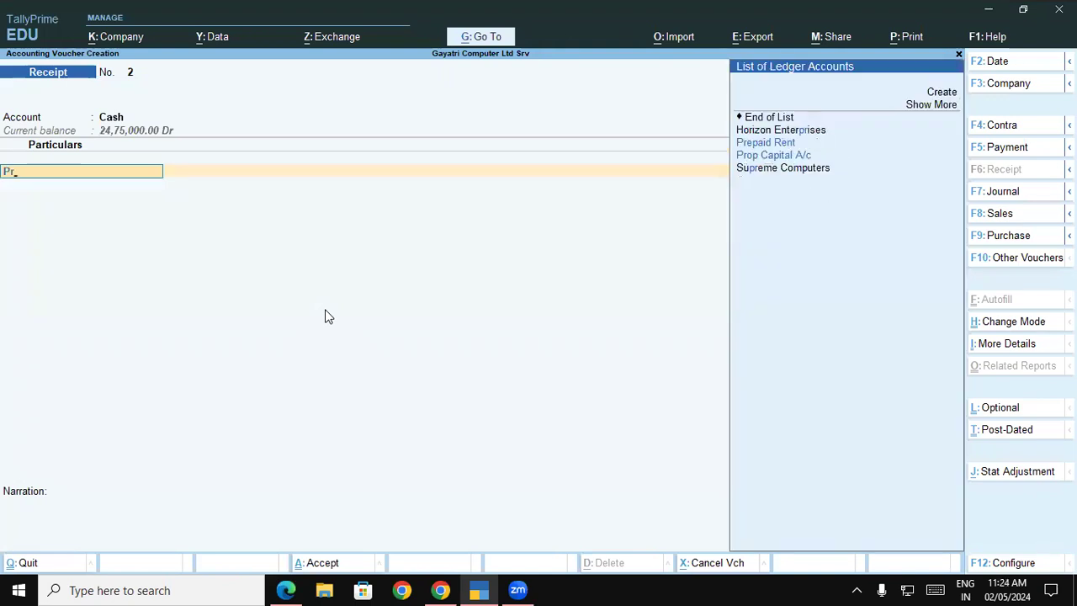
{"action": "key", "text": "Down"}
{"action": "key", "text": "Down"}
{"action": "key", "text": "Return"}
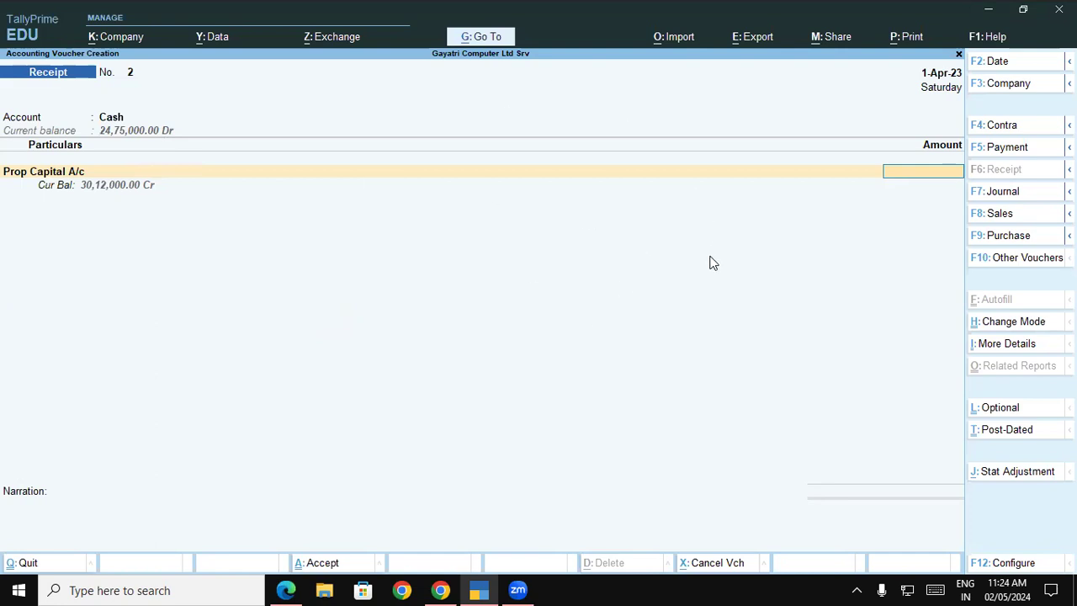
{"action": "key", "text": "Escape"}
{"action": "key", "text": "y"}
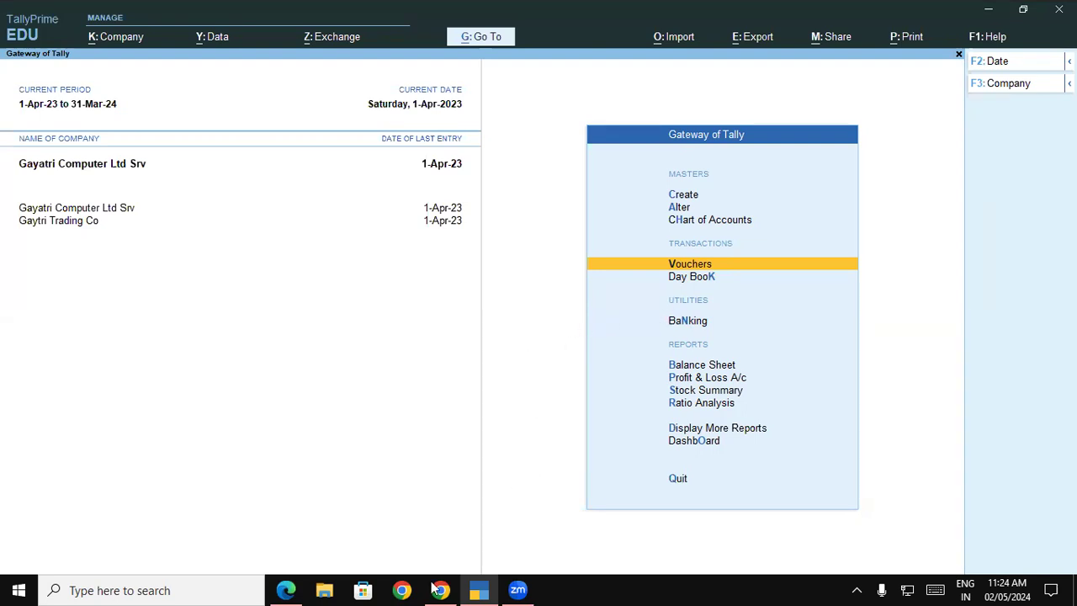
Switch to the PDF in Edge and read the recording steps and the next receipt voucher examples.
{"action": "left_click", "coordinate": [286, 590]}
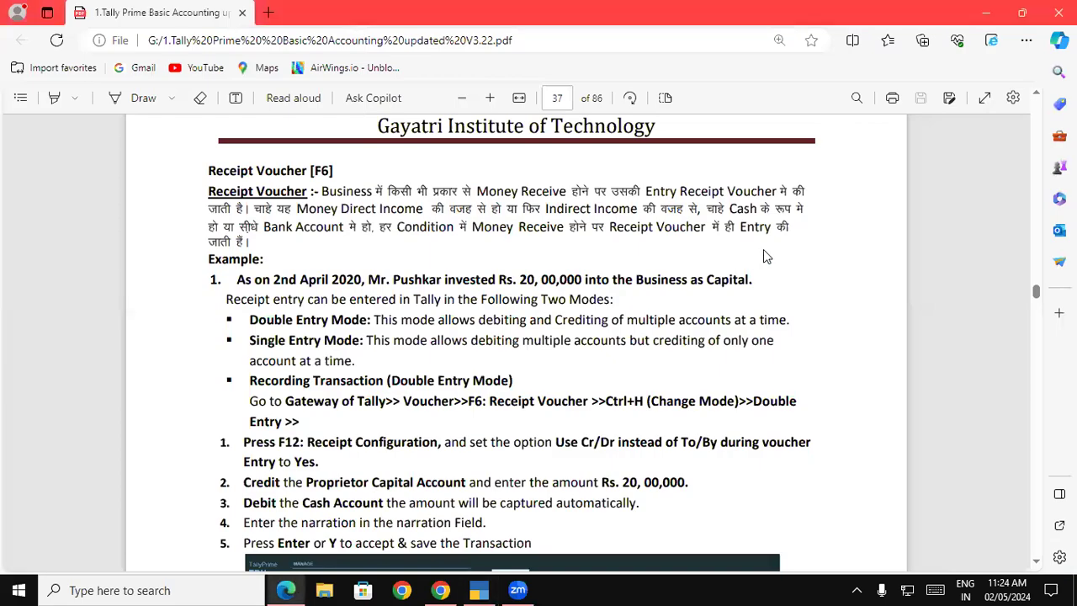
{"action": "scroll", "coordinate": [763, 249], "scroll_direction": "down", "scroll_amount": 3}
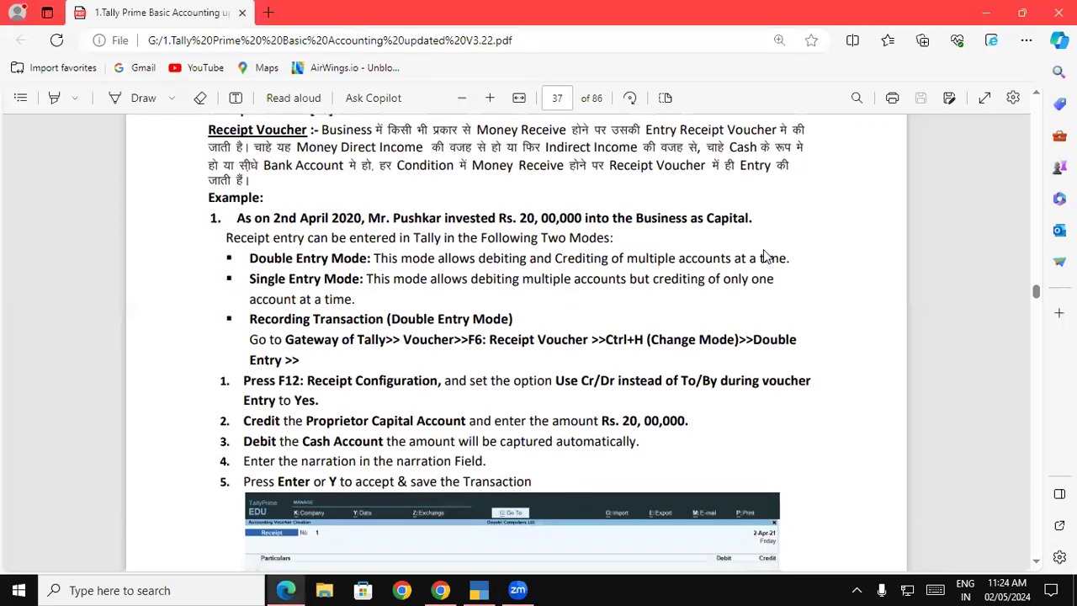
{"action": "scroll", "coordinate": [763, 249], "scroll_direction": "down", "scroll_amount": 3}
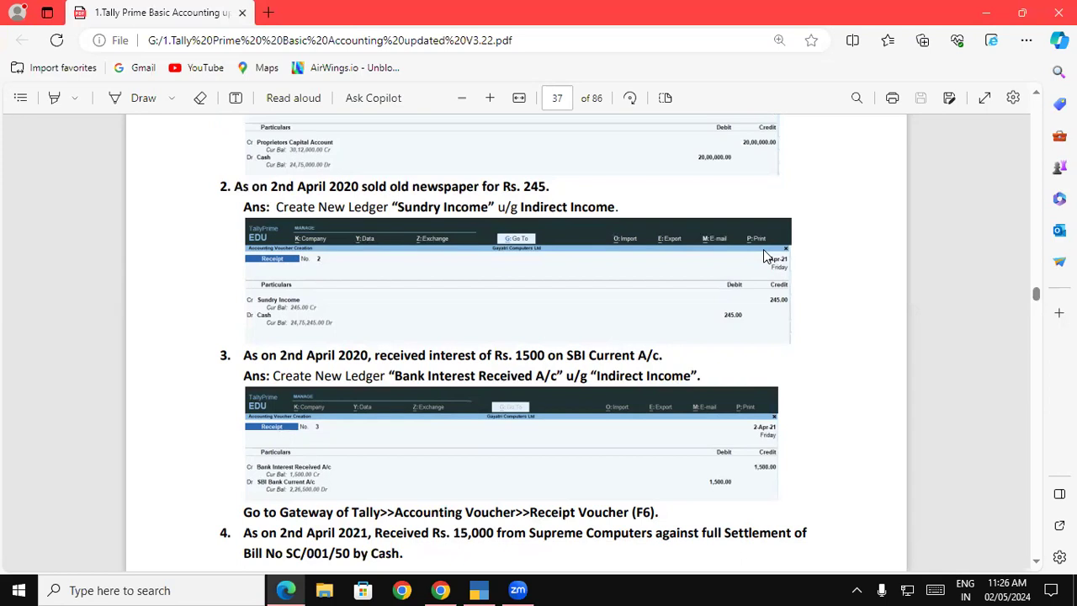
Switch to TallyPrime, open a new Receipt voucher and set its mode back to Double Entry.
{"action": "left_click", "coordinate": [479, 582]}
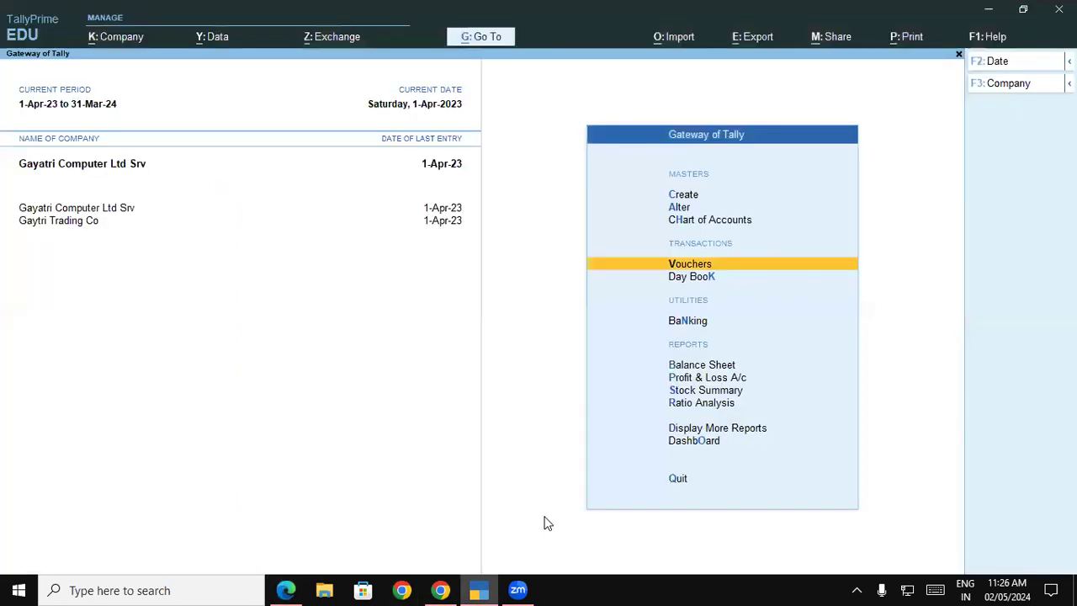
{"action": "key", "text": "Return"}
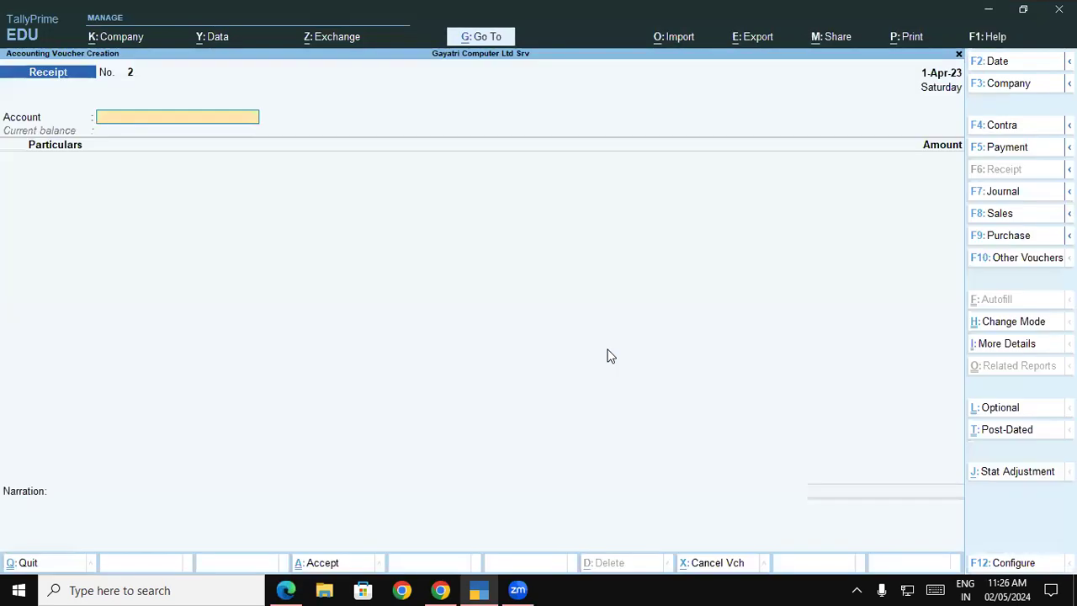
{"action": "key", "text": "ctrl+h"}
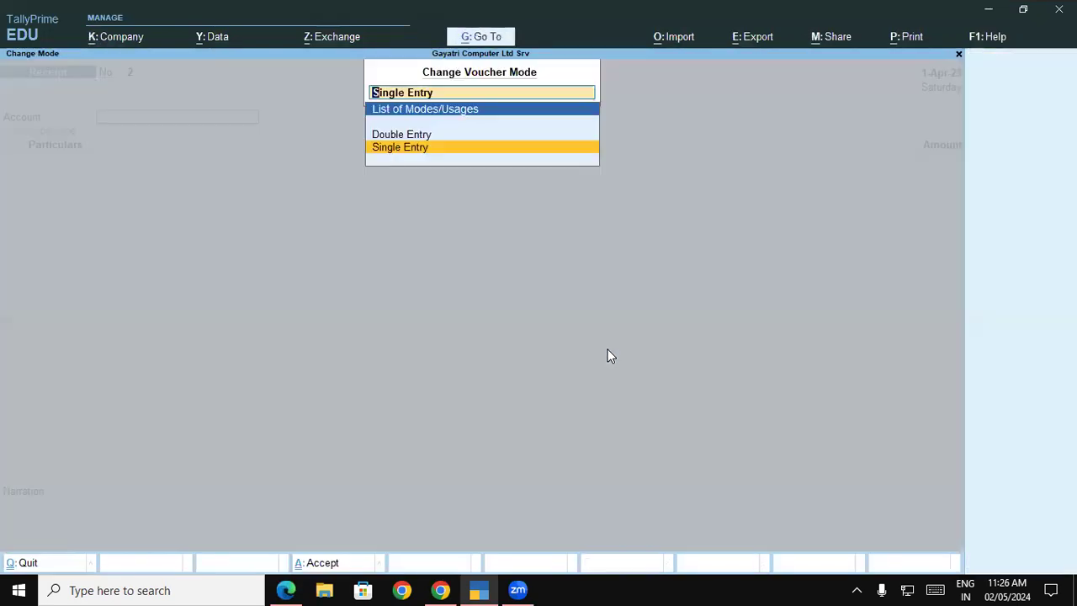
{"action": "key", "text": "Return"}
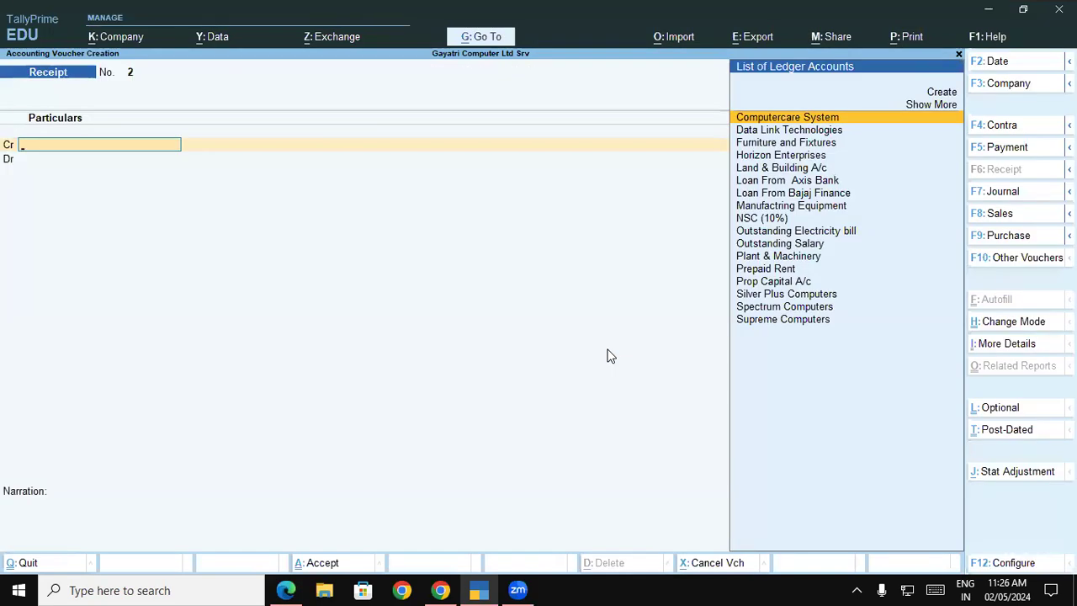
Try to create a ledger from the voucher's credit line, and quit the voucher without saving.
{"action": "key", "text": "alt+c"}
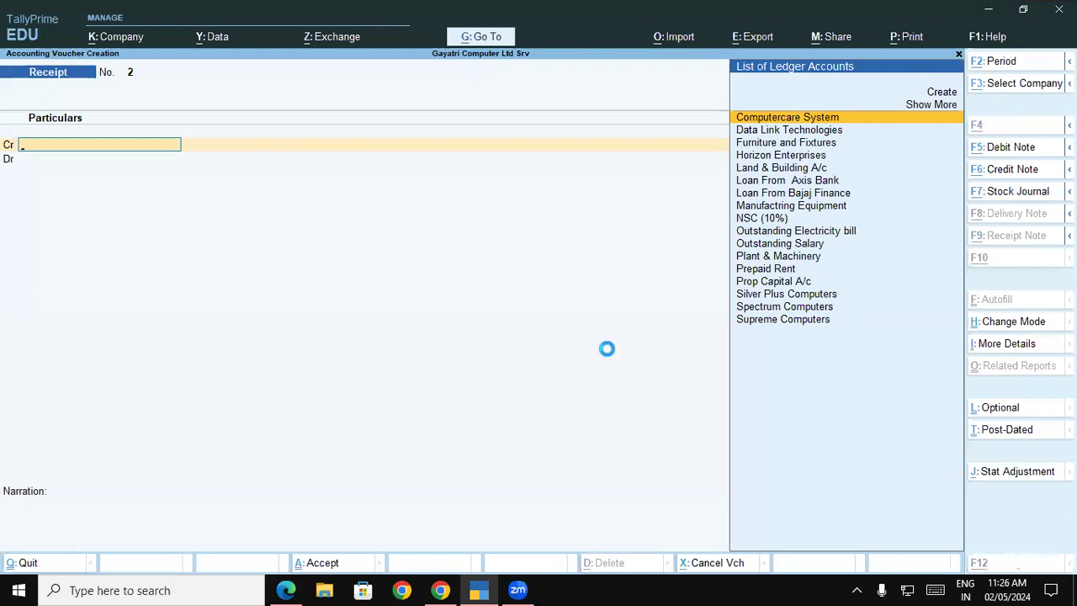
{"action": "key", "text": "Escape"}
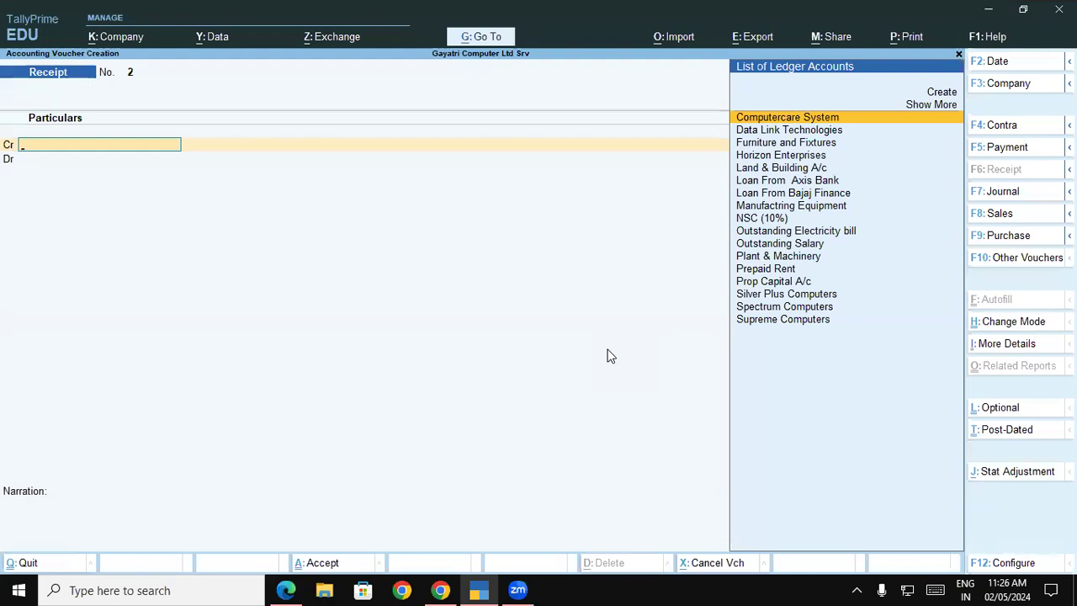
{"action": "key", "text": "Escape"}
{"action": "key", "text": "y"}
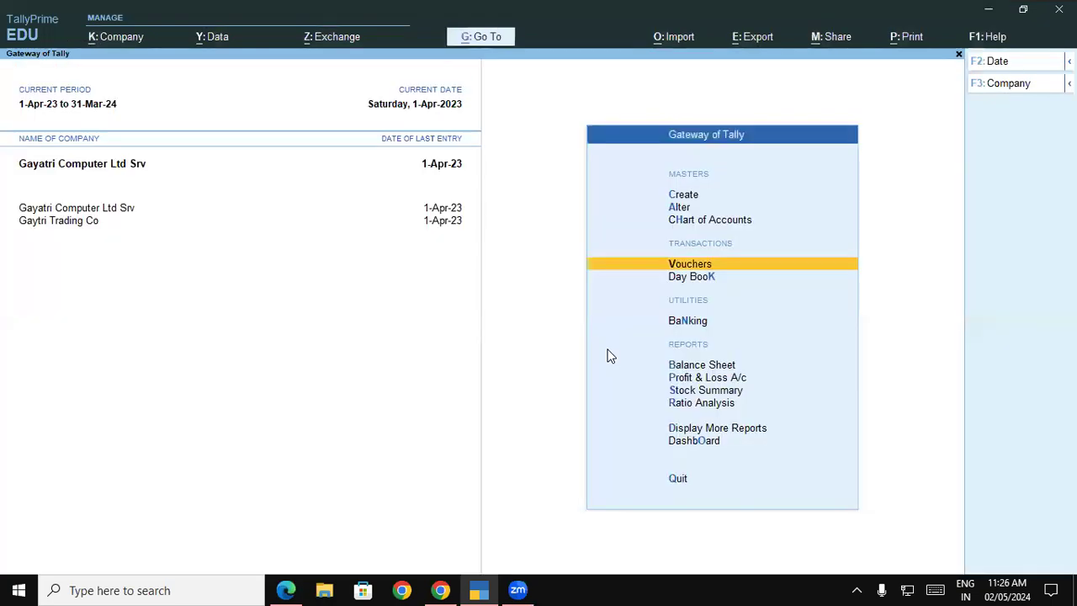
{"action": "key", "text": "Up"}
{"action": "key", "text": "Up"}
{"action": "key", "text": "Up"}
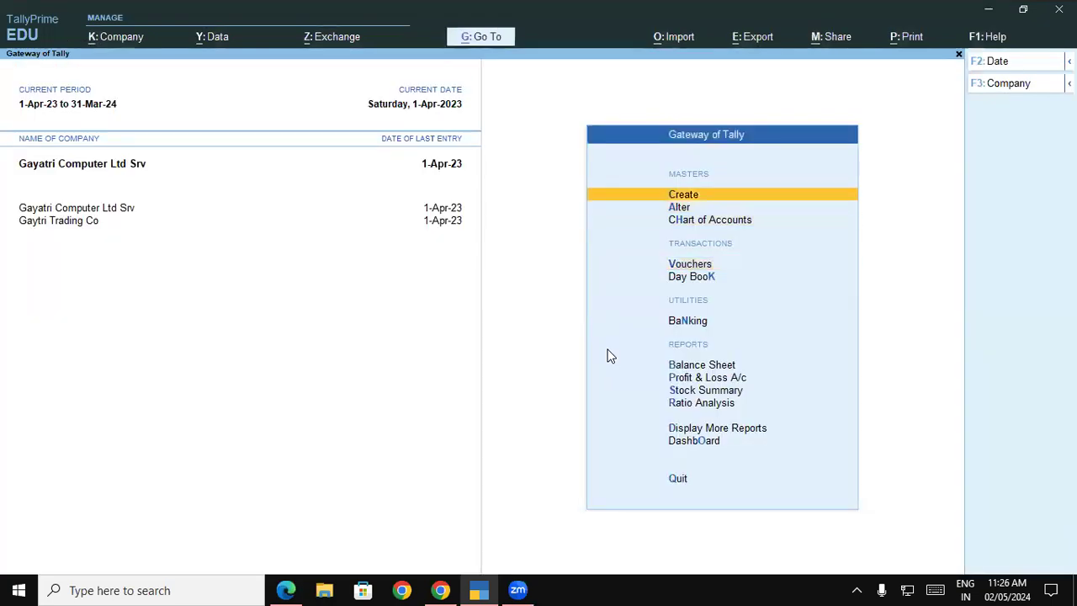
{"action": "key", "text": "Return"}
{"action": "key", "text": "Down"}
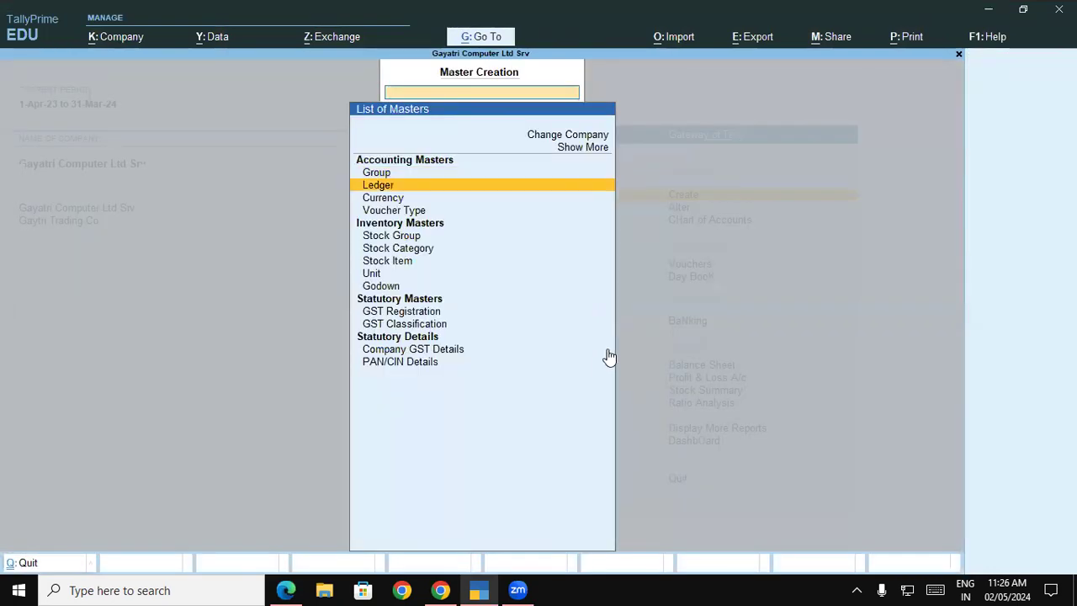
{"action": "key", "text": "Return"}
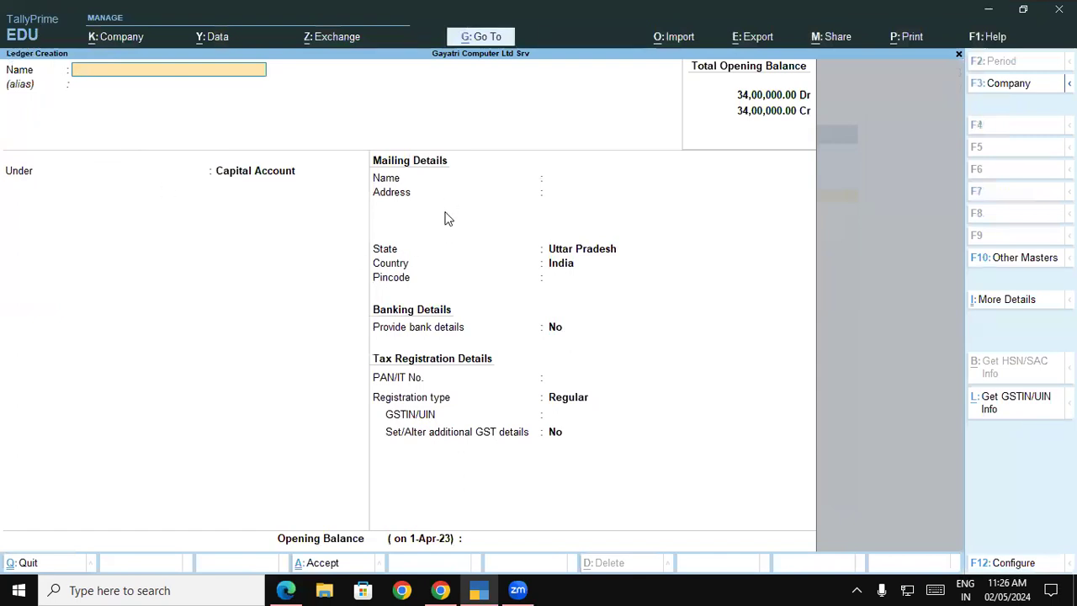
{"action": "key", "text": "Escape"}
{"action": "key", "text": "y"}
{"action": "key", "text": "Escape"}
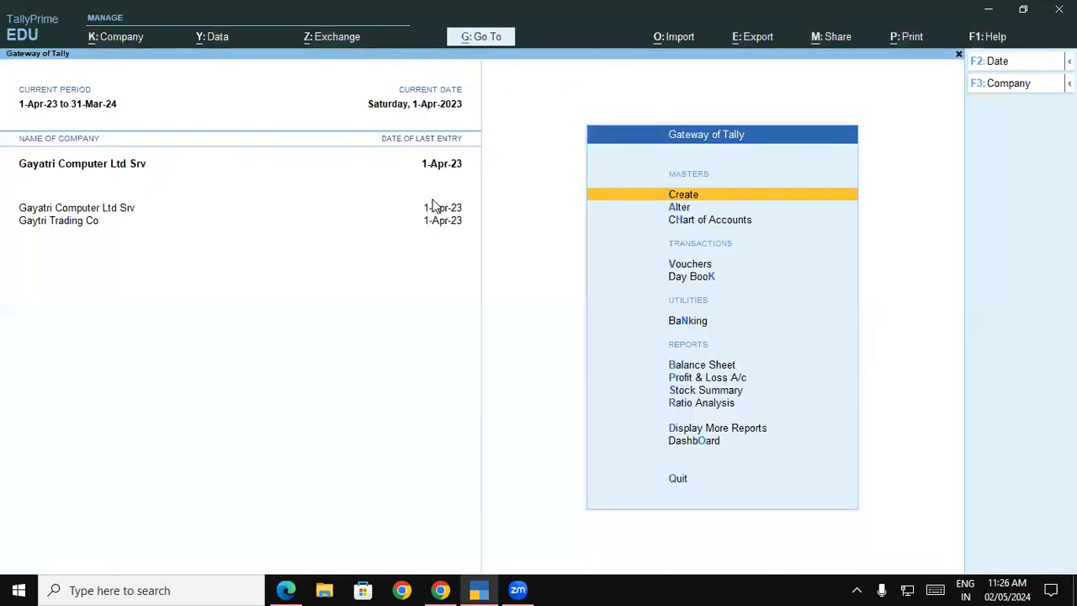
Open a new Receipt voucher and create the ledger Sundry Income under Indirect Incomes from its credit line.
{"action": "key", "text": "v"}
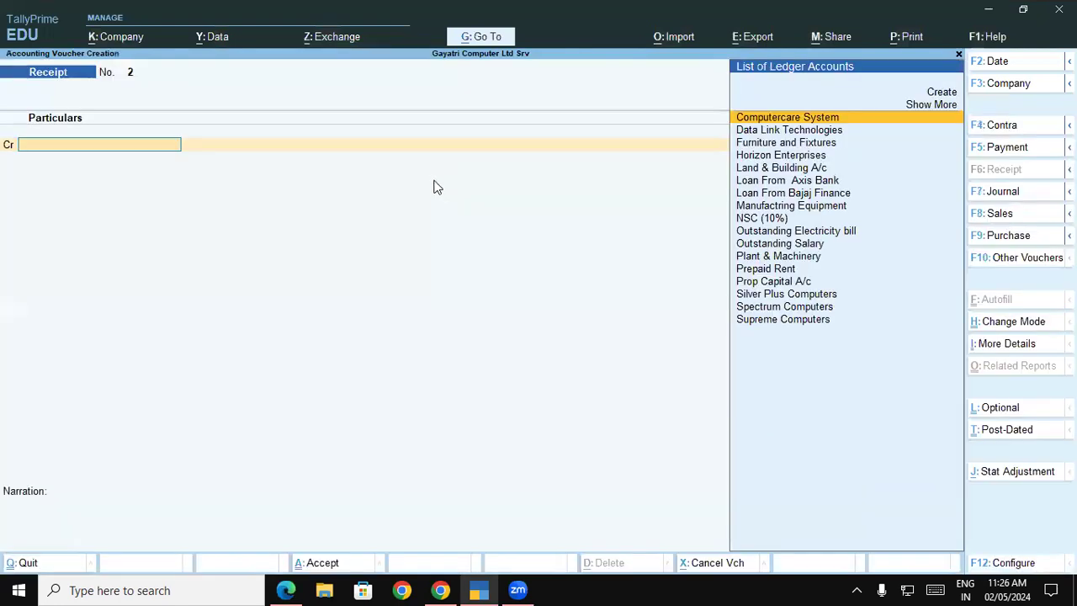
{"action": "key", "text": "alt+c"}
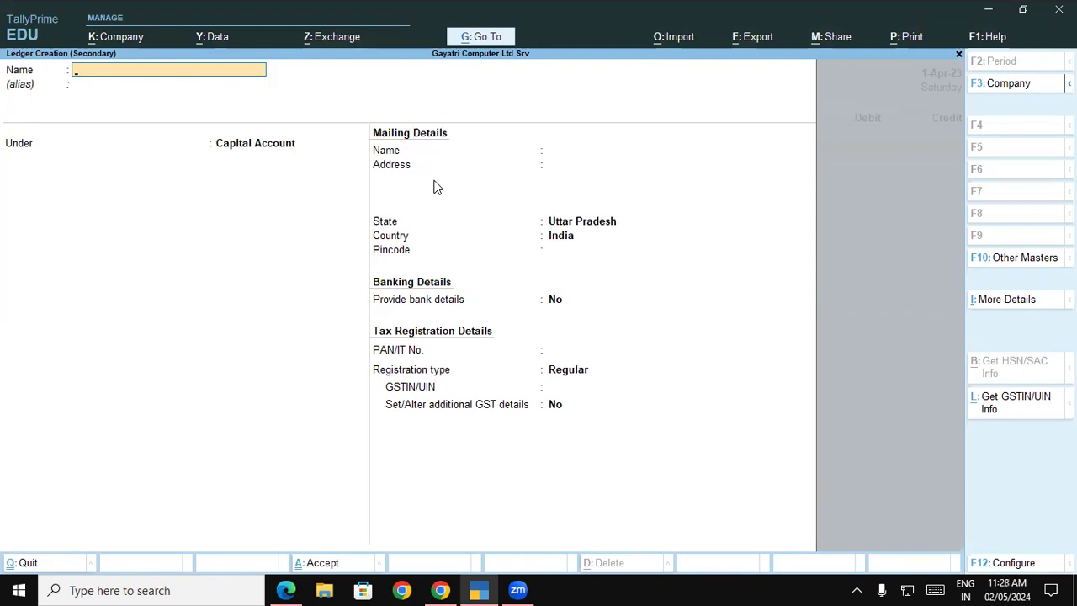
{"action": "key", "text": "Escape"}
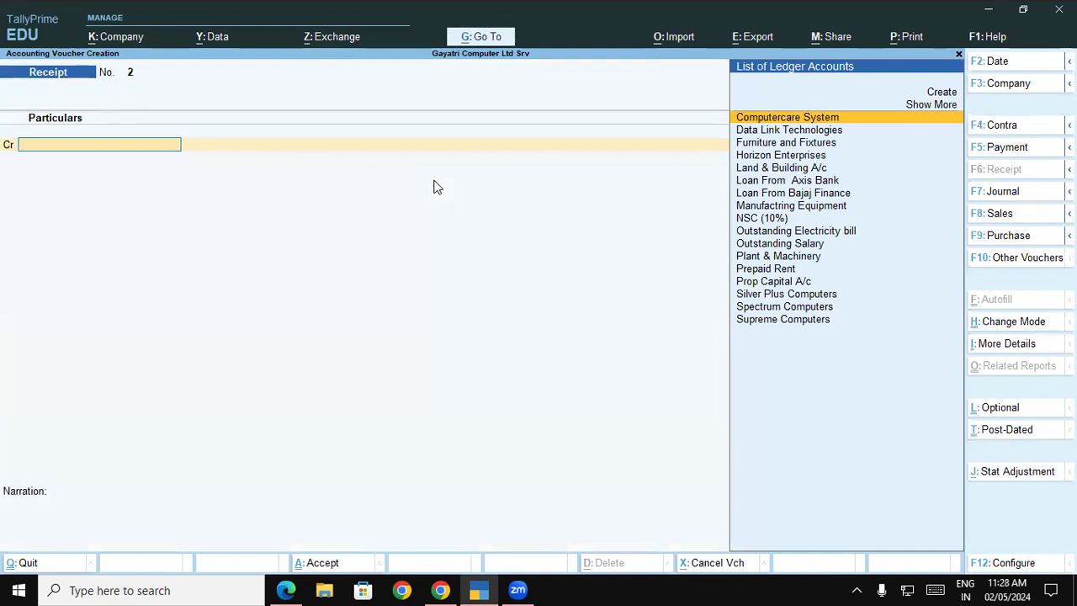
{"action": "key", "text": "alt+c"}
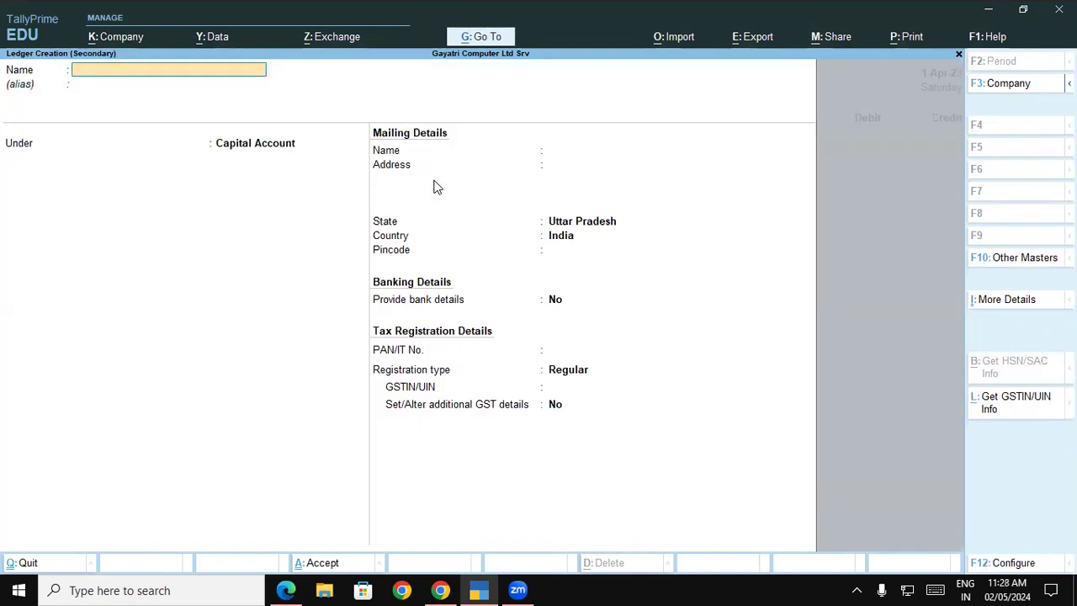
{"action": "type", "text": "Sundry income"}
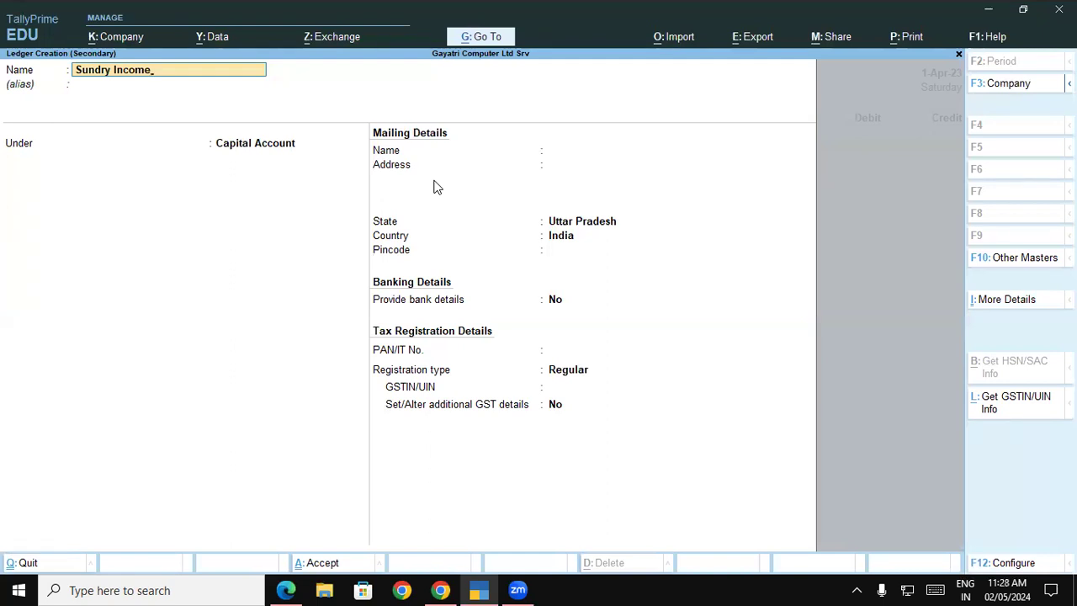
{"action": "key", "text": "Return"}
{"action": "type", "text": "In"}
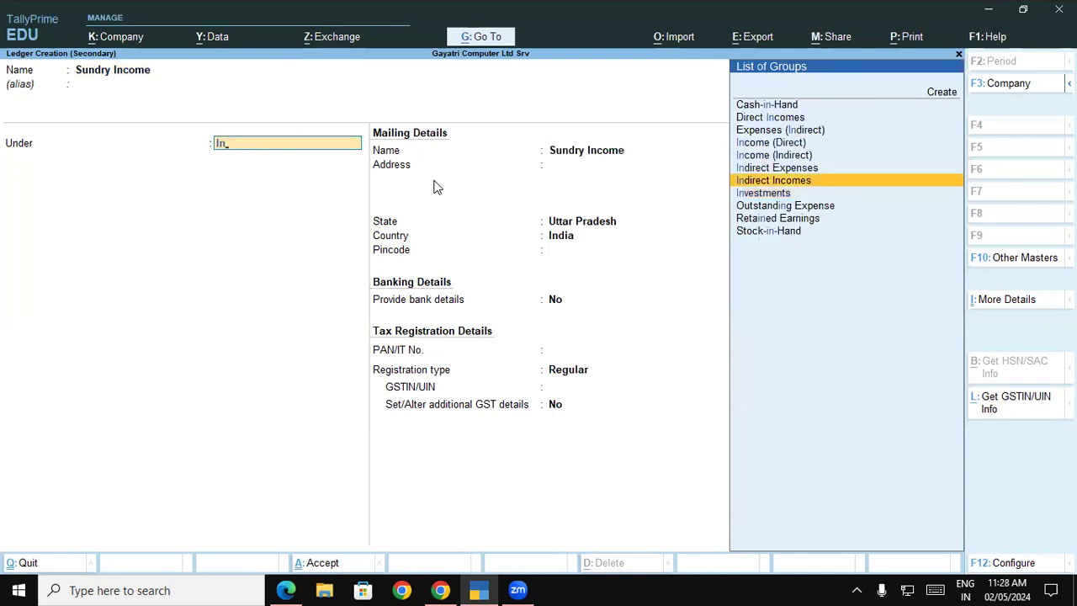
{"action": "key", "text": "Return"}
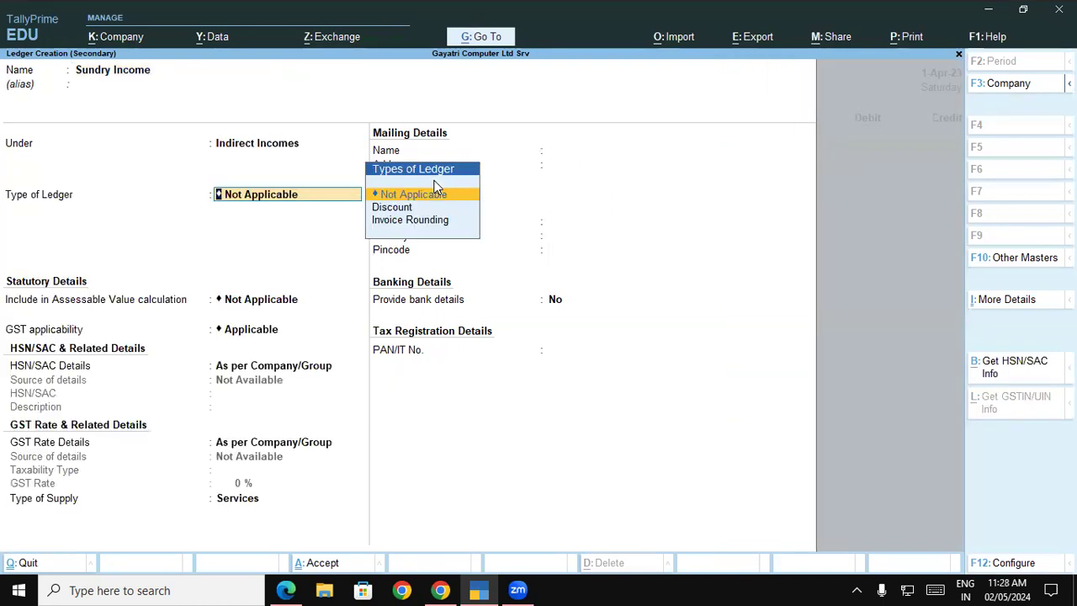
{"action": "key", "text": "ctrl+a"}
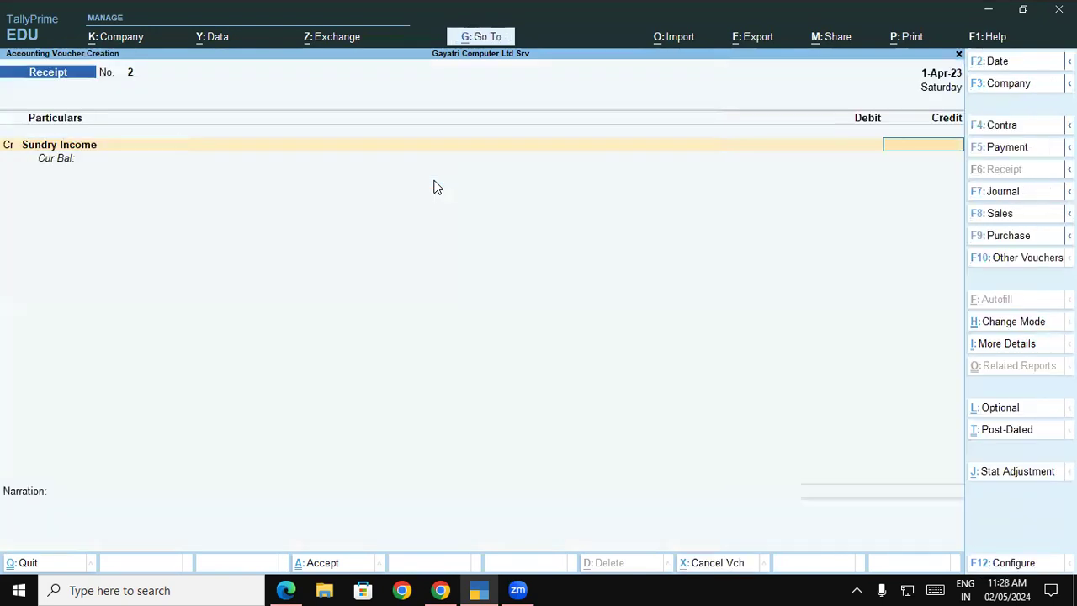
Credit Sundry Income with 245, debit Cash for the same amount, and save the receipt voucher without a narration.
{"action": "type", "text": "245"}
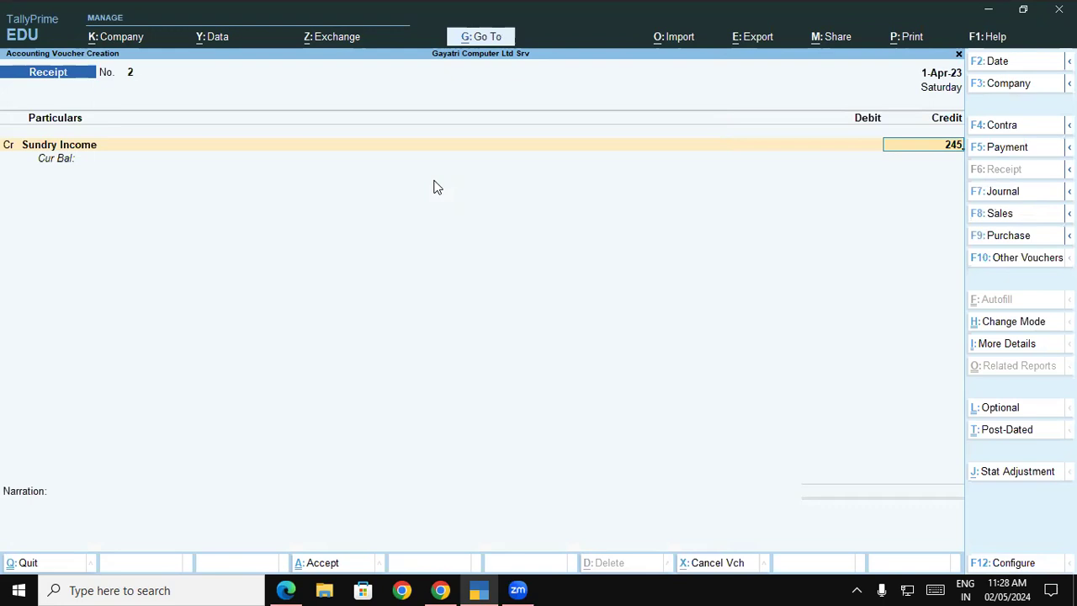
{"action": "key", "text": "Return"}
{"action": "key", "text": "Return"}
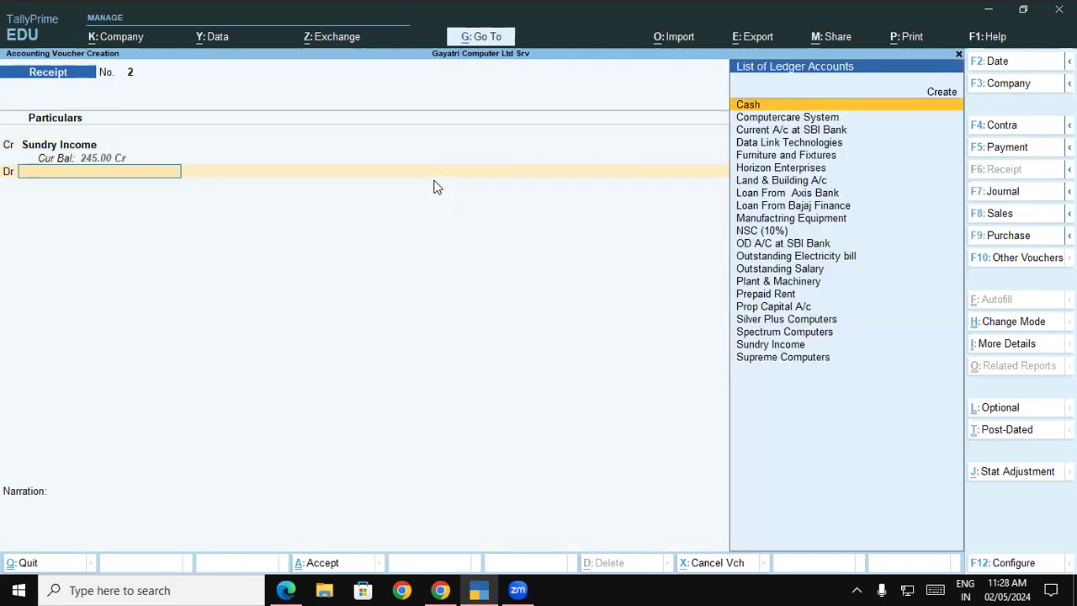
{"action": "type", "text": "Ca"}
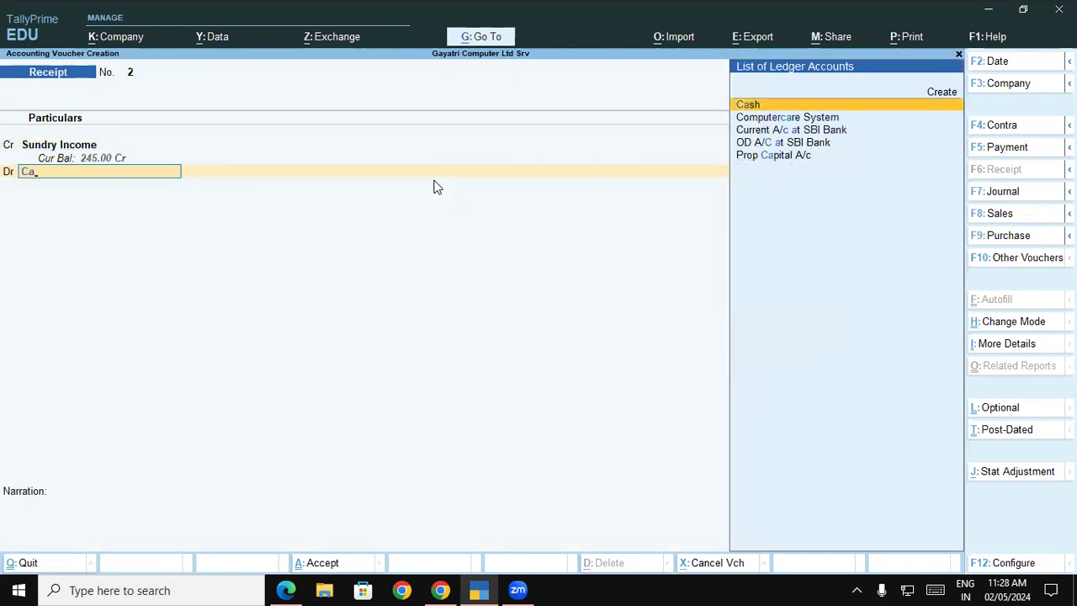
{"action": "key", "text": "Return"}
{"action": "key", "text": "Return"}
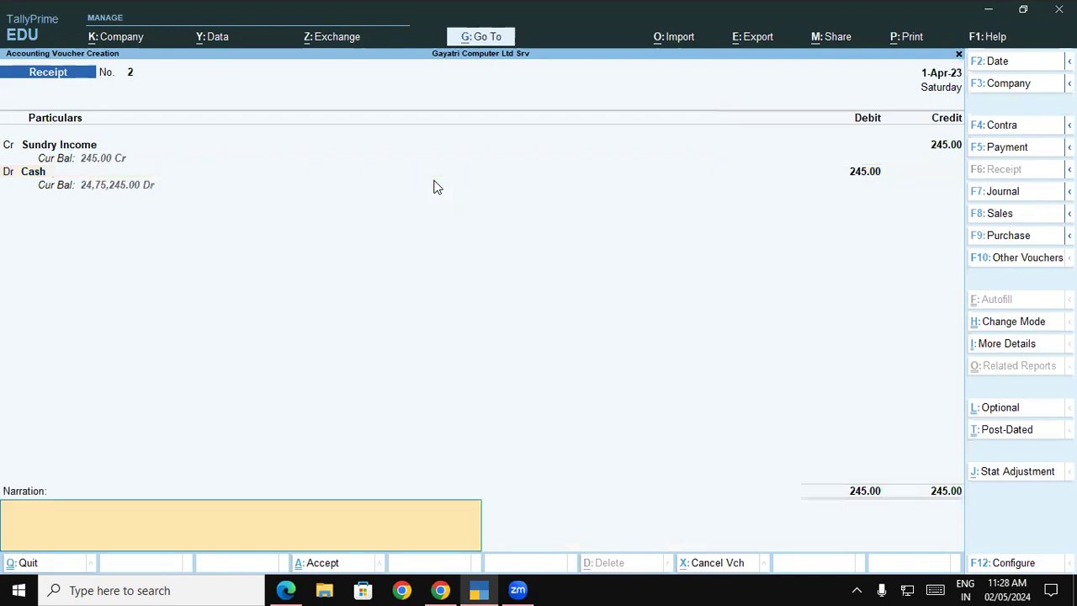
{"action": "key", "text": "Return"}
{"action": "key", "text": "Return"}
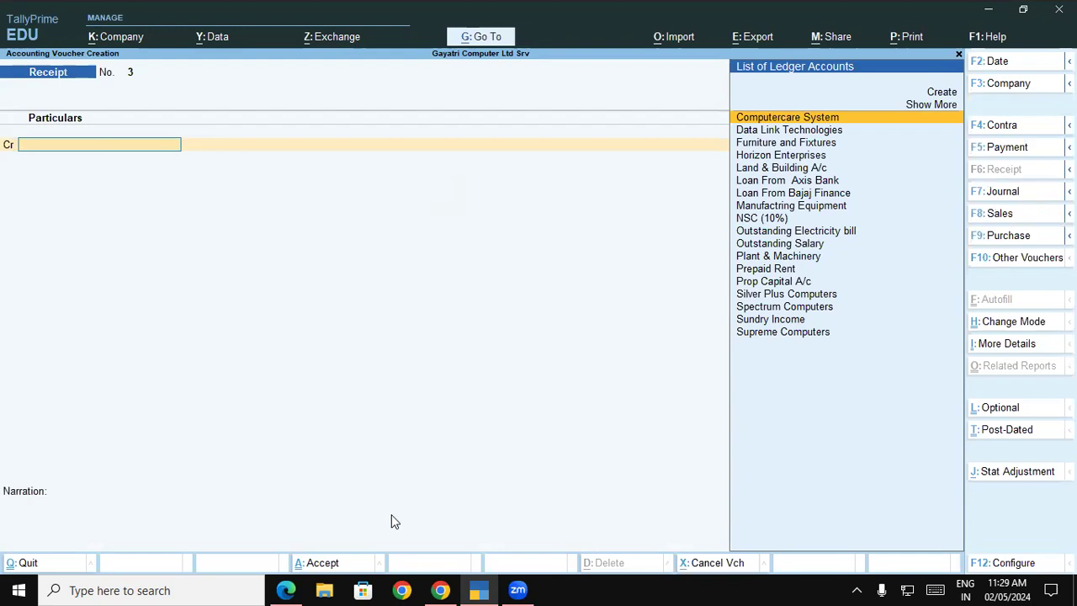
Switch to the PDF in Edge and read the third receipt example about interest received on the SBI current account.
{"action": "left_click", "coordinate": [443, 590]}
{"action": "left_click", "coordinate": [286, 589]}
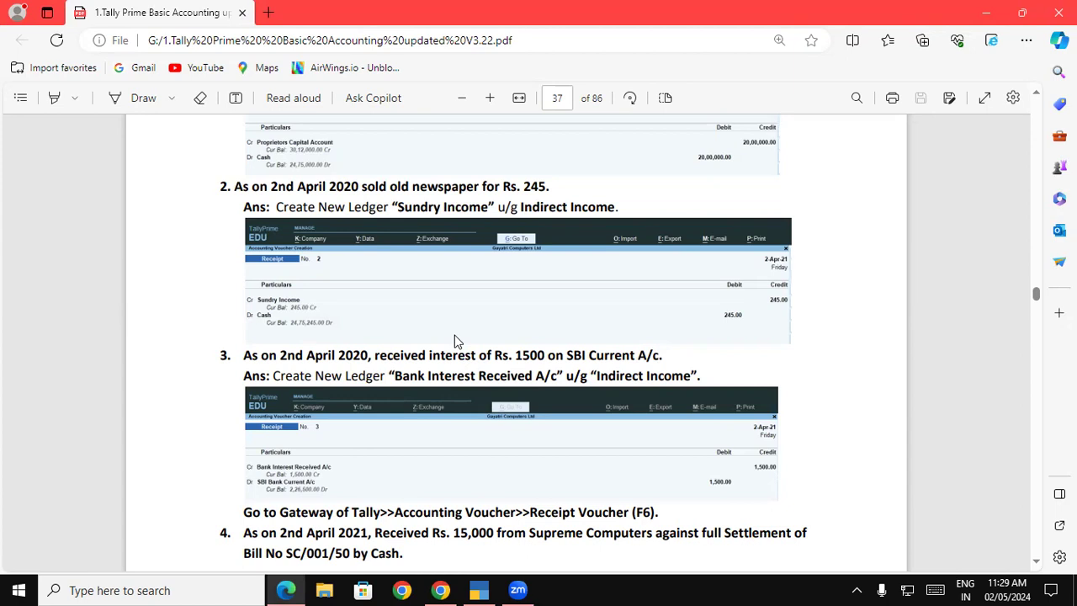
{"action": "left_click_drag", "start_coordinate": [369, 357], "coordinate": [477, 357]}
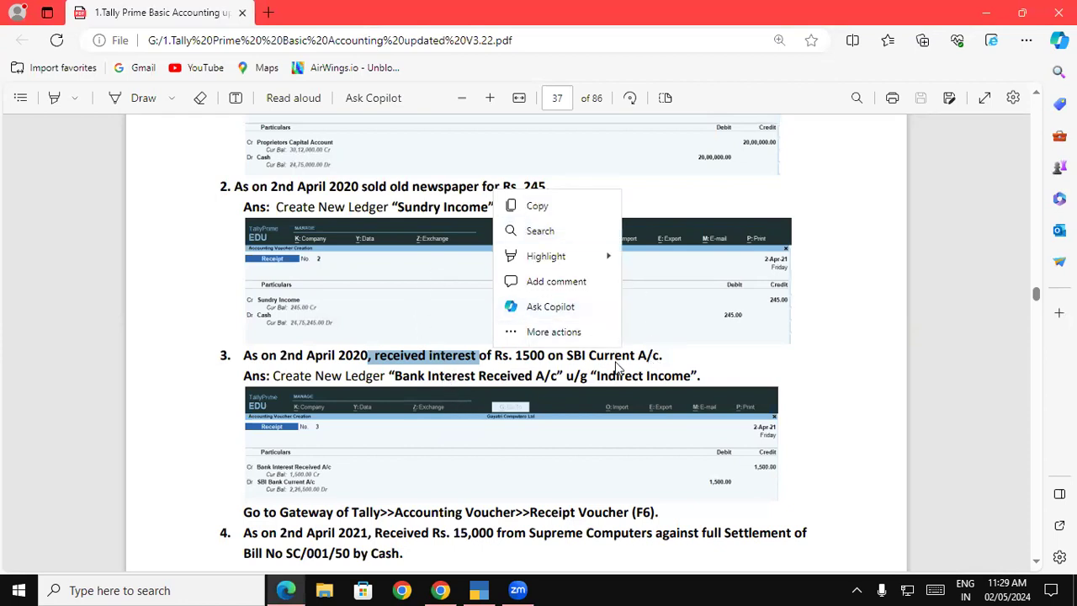
{"action": "left_click", "coordinate": [577, 360]}
{"action": "left_click_drag", "start_coordinate": [577, 353], "coordinate": [657, 362]}
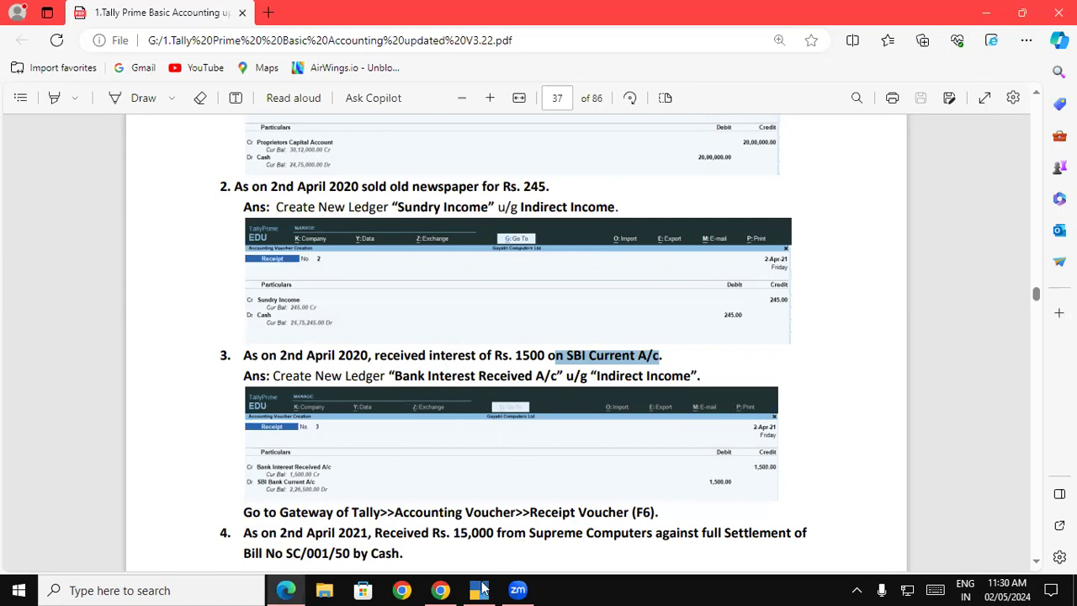
Switch to TallyPrime and create the ledger Interest Received under Indirect Incomes from the new voucher's credit line.
{"action": "left_click", "coordinate": [479, 590]}
{"action": "key", "text": "alt"}
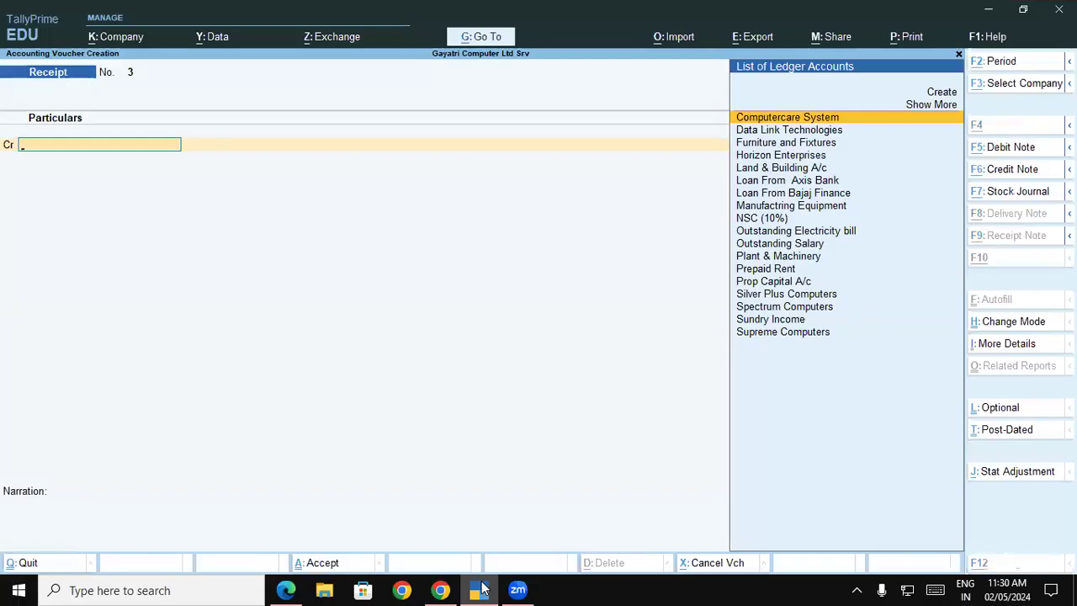
{"action": "key", "text": "alt+c"}
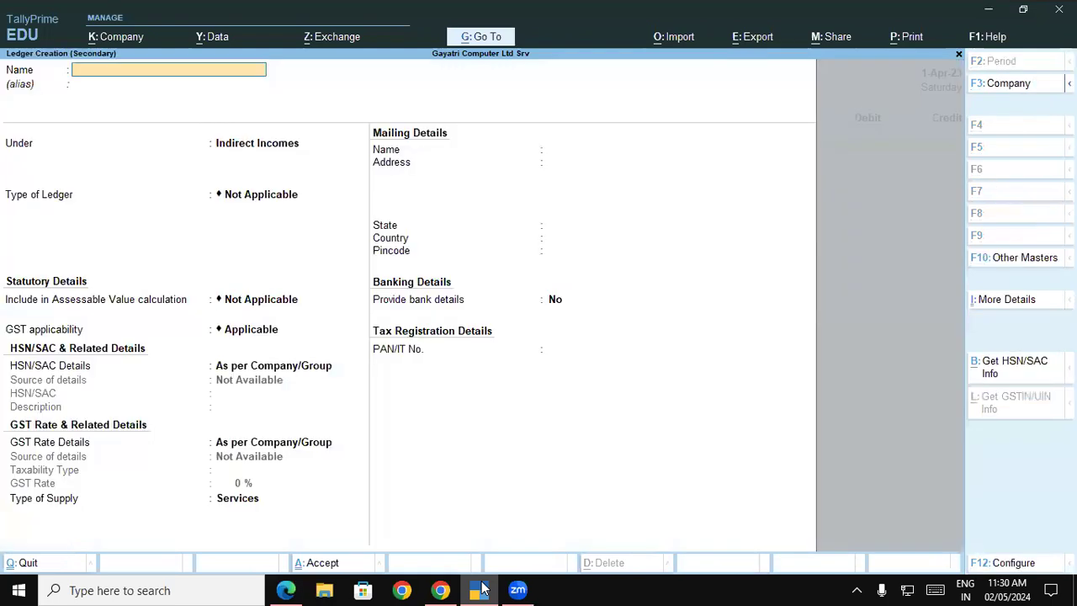
{"action": "type", "text": "Interest Received"}
{"action": "key", "text": "Return"}
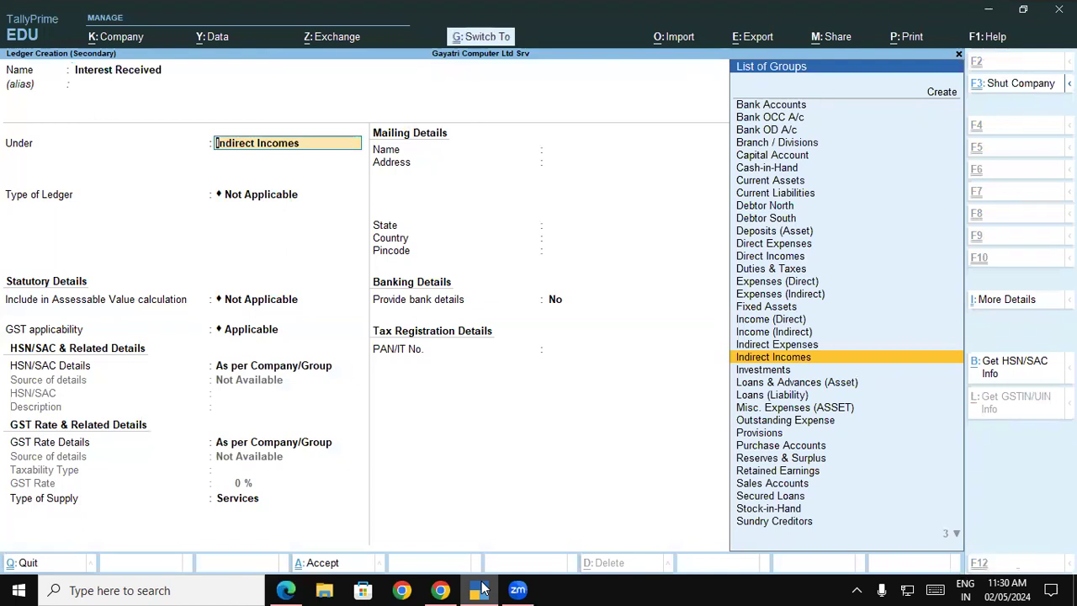
{"action": "key", "text": "ctrl+a"}
Credit Interest Received with 1500 and choose Current A/c at SBI Bank as the debit ledger.
{"action": "type", "text": "1500"}
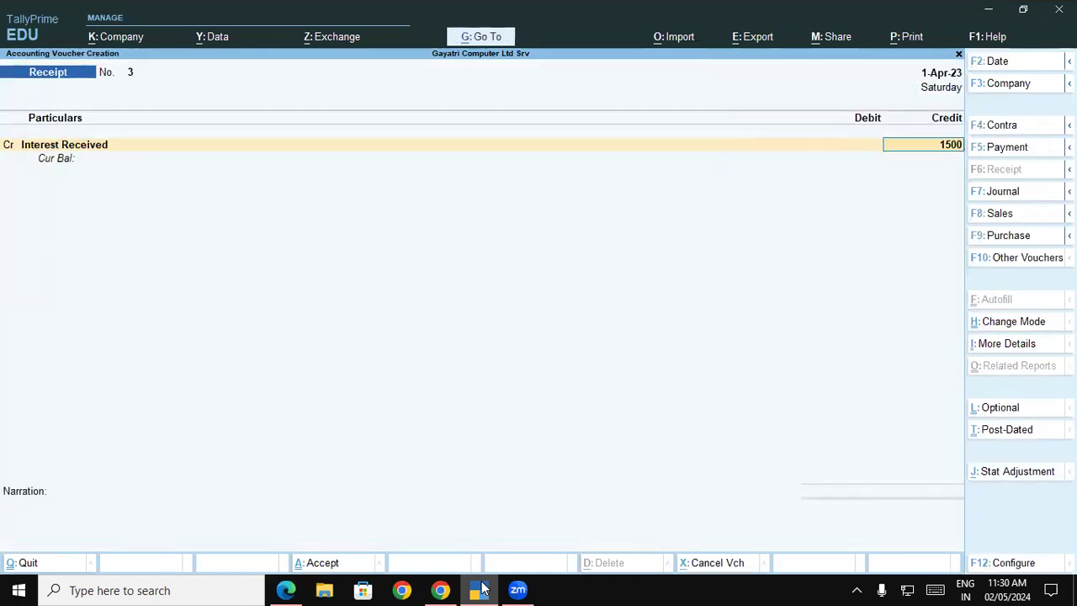
{"action": "key", "text": "Return"}
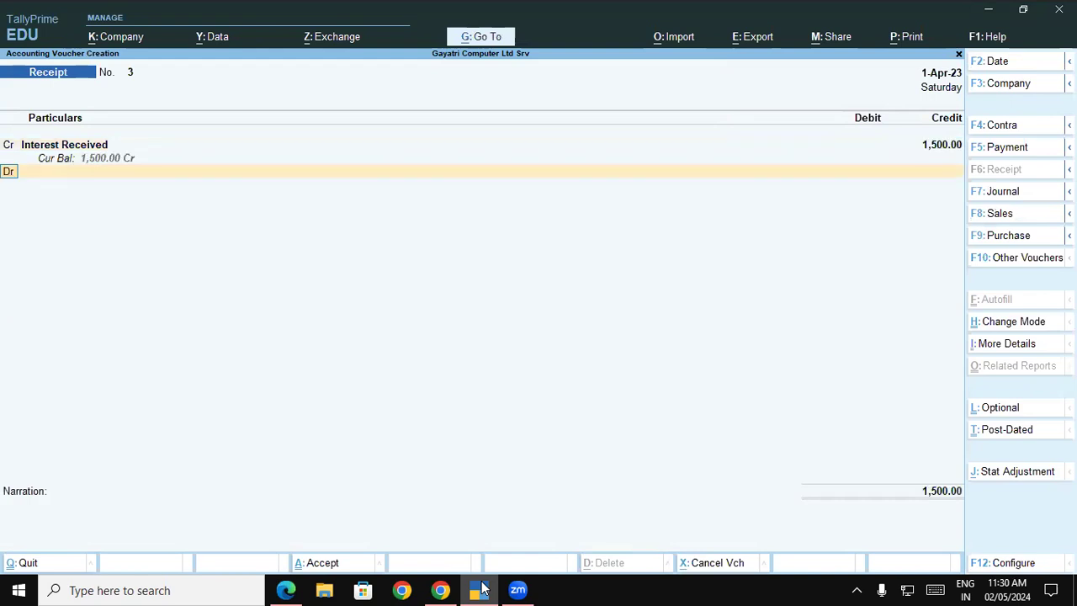
{"action": "key", "text": "Return"}
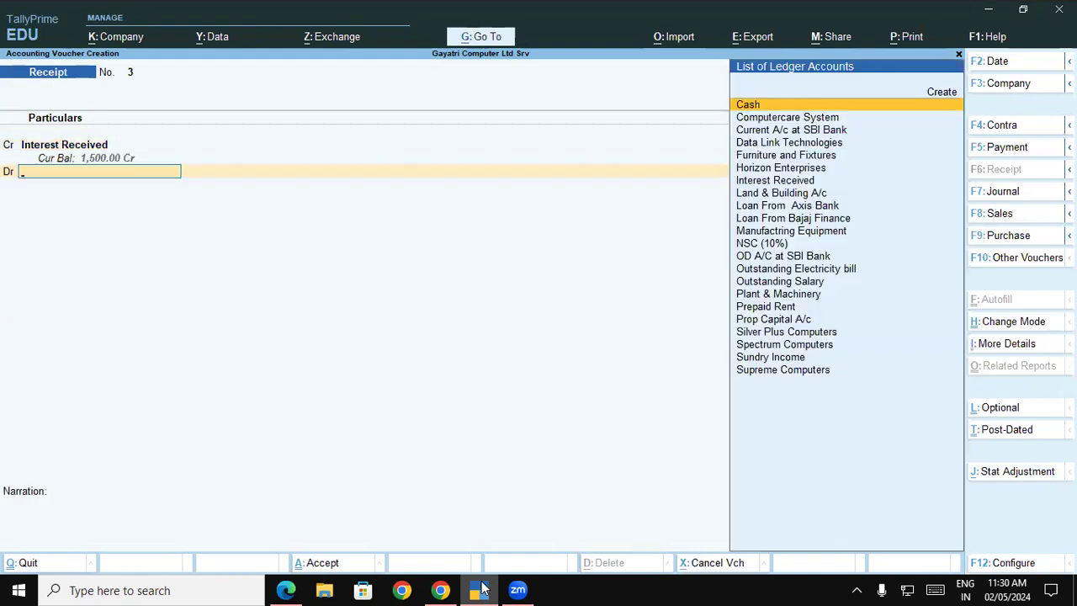
{"action": "type", "text": "S"}
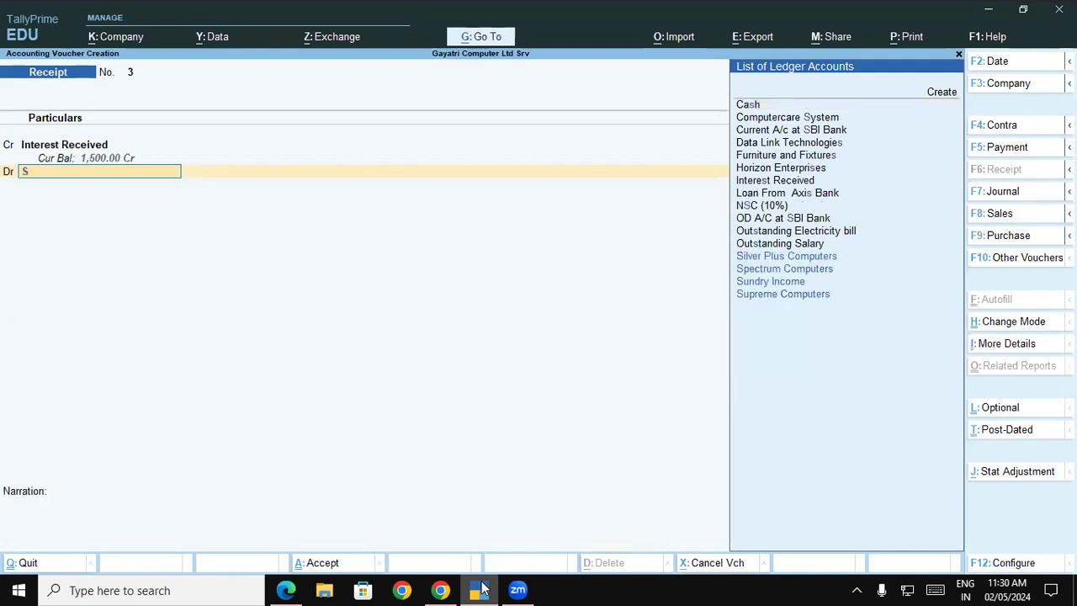
{"action": "type", "text": "b"}
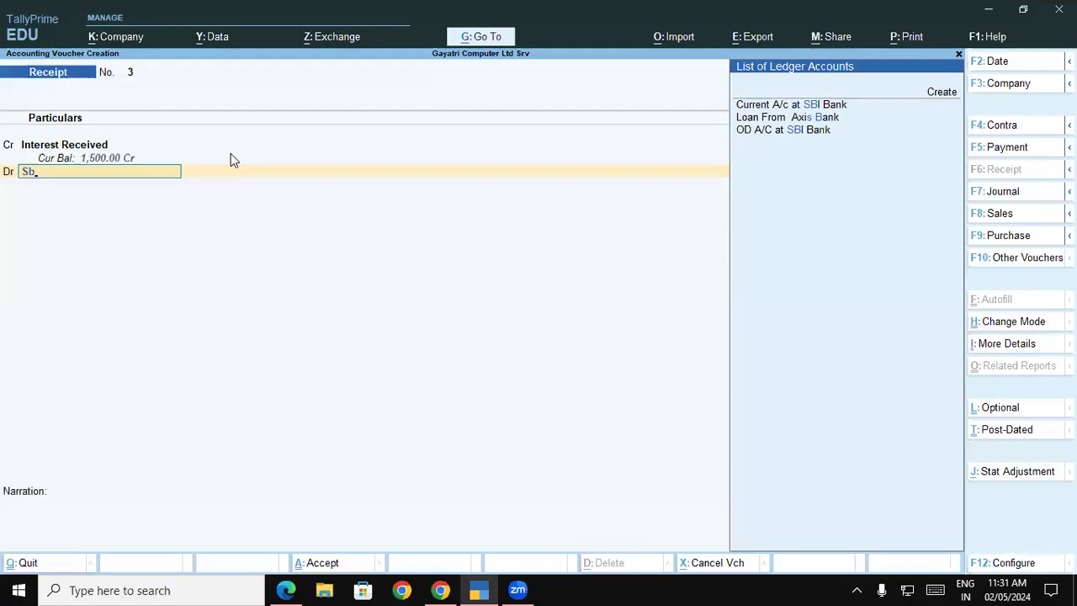
{"action": "left_click", "coordinate": [789, 99]}
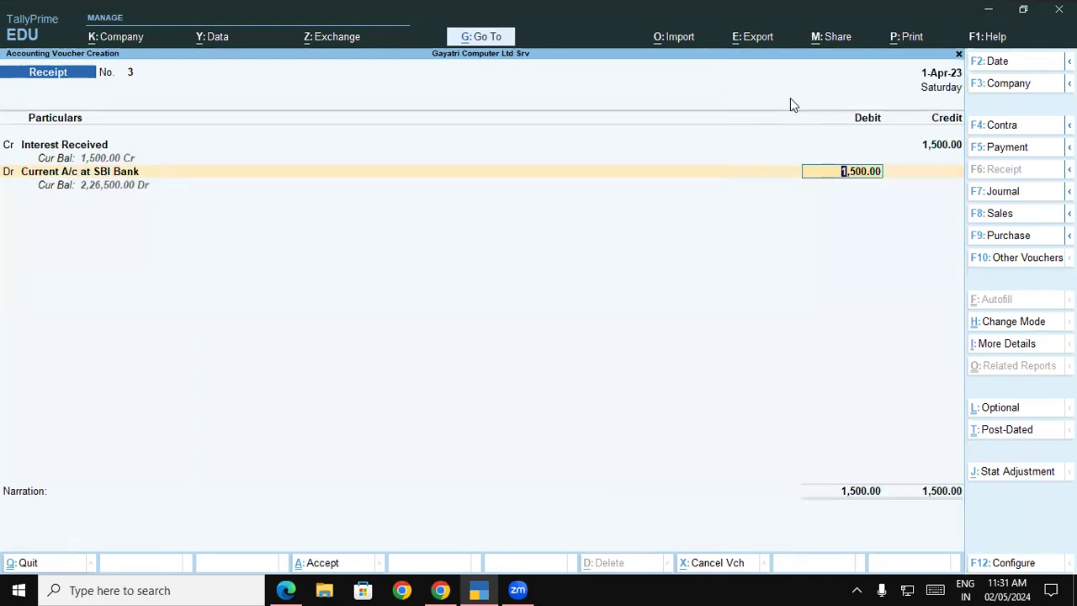
Accept the 1,500 debit with a Cheque/DD bank allocation, leaving the instrument number and narration blank, and save the receipt voucher.
{"action": "key", "text": "Return"}
{"action": "key", "text": "Return"}
{"action": "key", "text": "Return"}
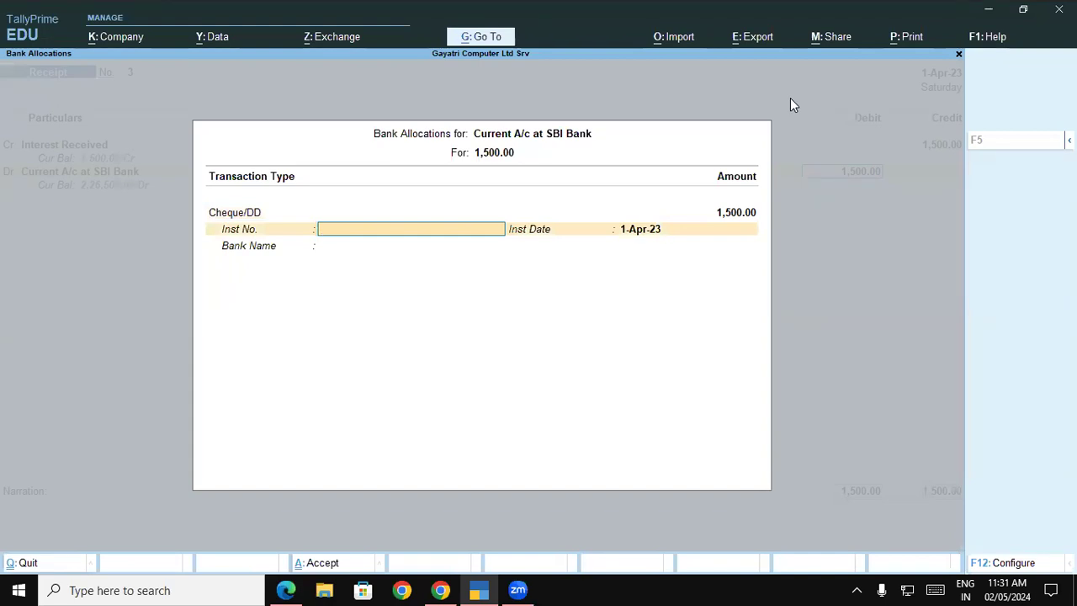
{"action": "left_click", "coordinate": [286, 590]}
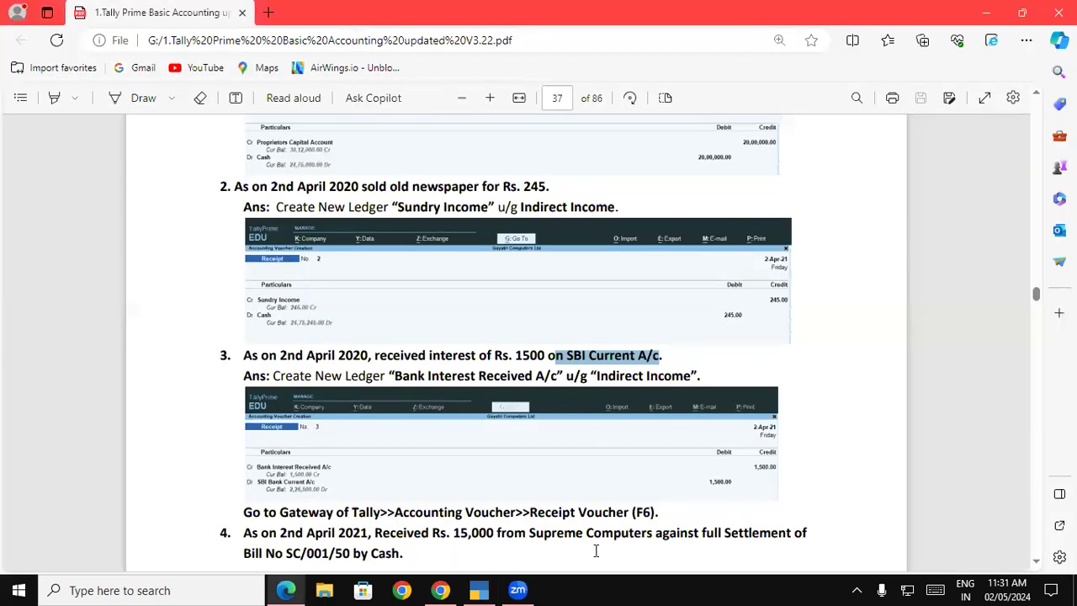
{"action": "left_click", "coordinate": [478, 590]}
{"action": "key", "text": "Return"}
{"action": "key", "text": "Return"}
{"action": "key", "text": "Return"}
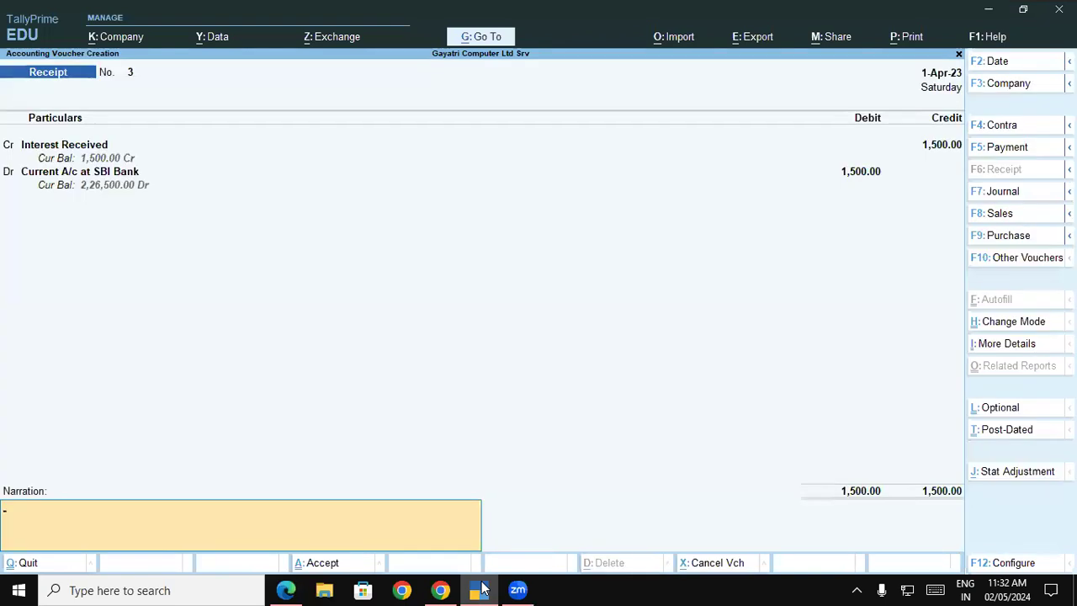
{"action": "key", "text": "Return"}
{"action": "key", "text": "Return"}
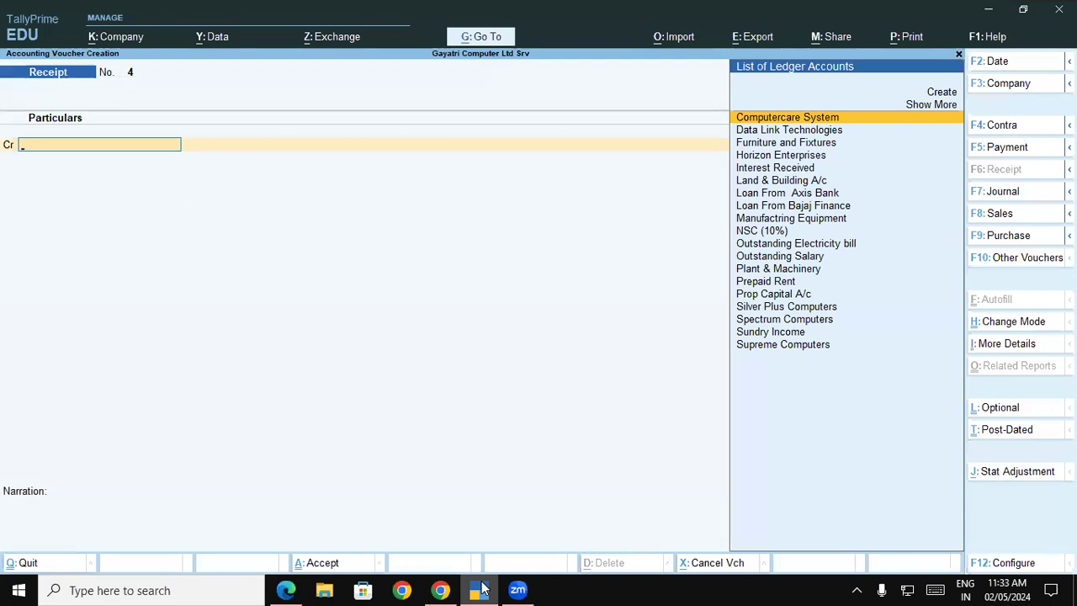
Quit the blank voucher and open a new Receipt voucher from the Gateway of Tally.
{"action": "key", "text": "Escape"}
{"action": "key", "text": "y"}
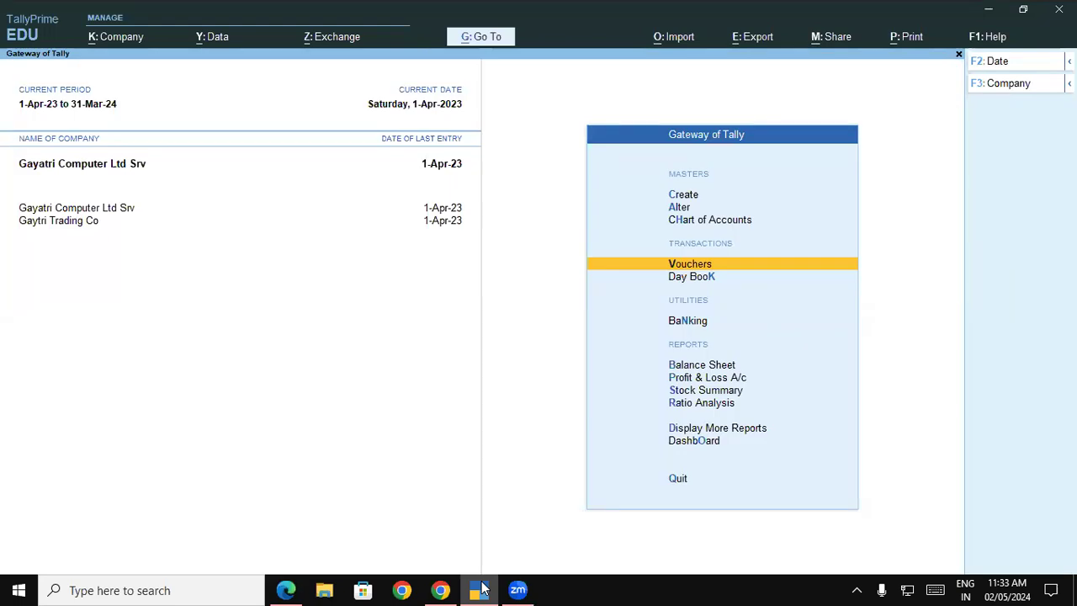
{"action": "key", "text": "Return"}
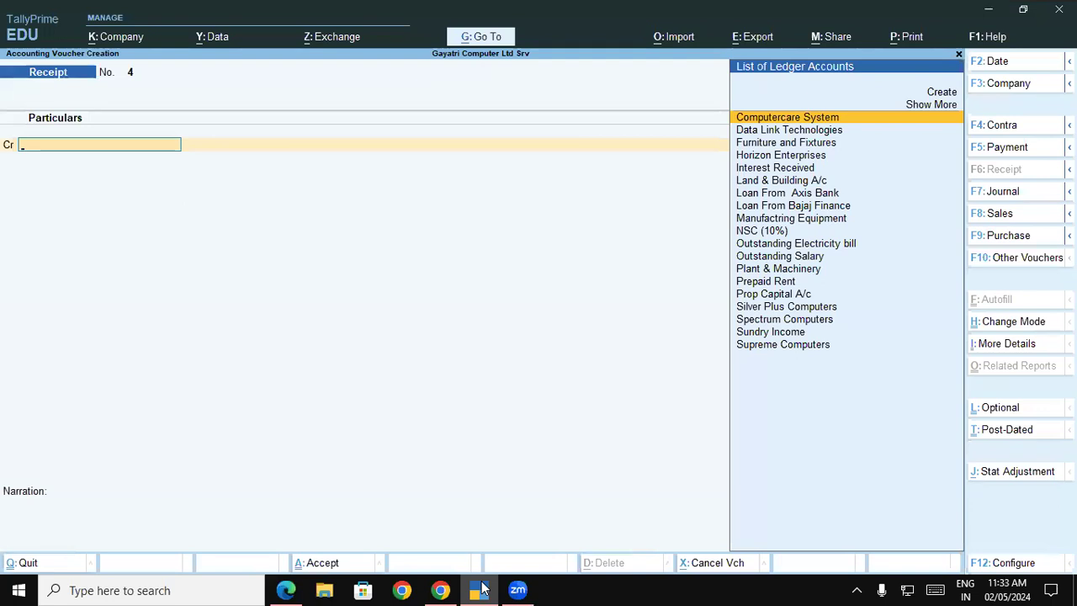
Quit the blank receipt voucher and return to the Gateway of Tally.
{"action": "key", "text": "Escape"}
{"action": "key", "text": "y"}
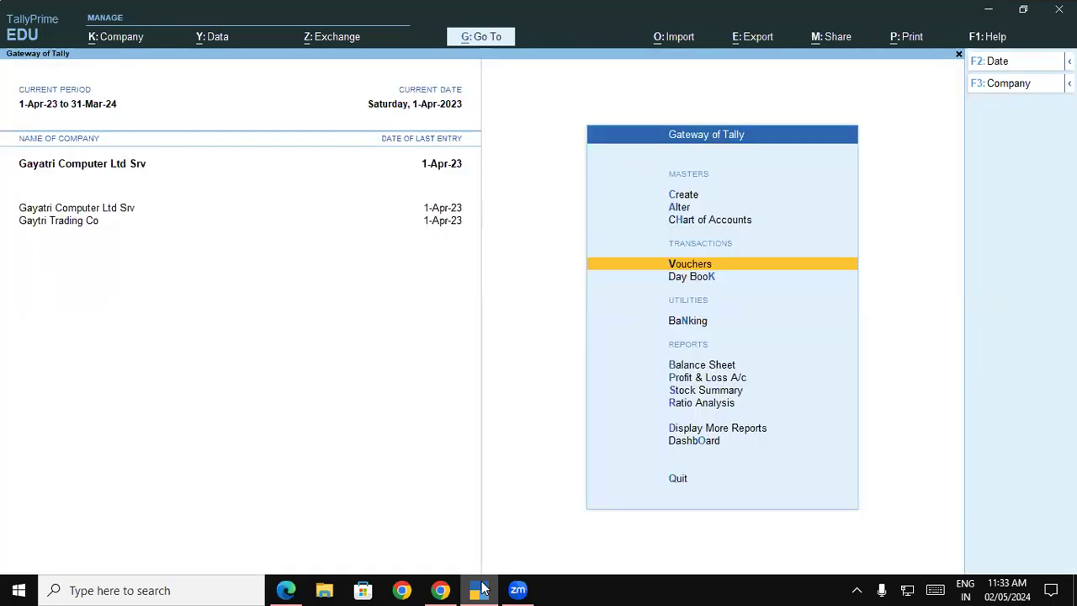
{"action": "key", "text": "Return"}
{"action": "key", "text": "Escape"}
{"action": "key", "text": "y"}
Display the Balance Sheet in detailed form and drill down into the Bank Accounts group under Current Assets.
{"action": "key", "text": "b"}
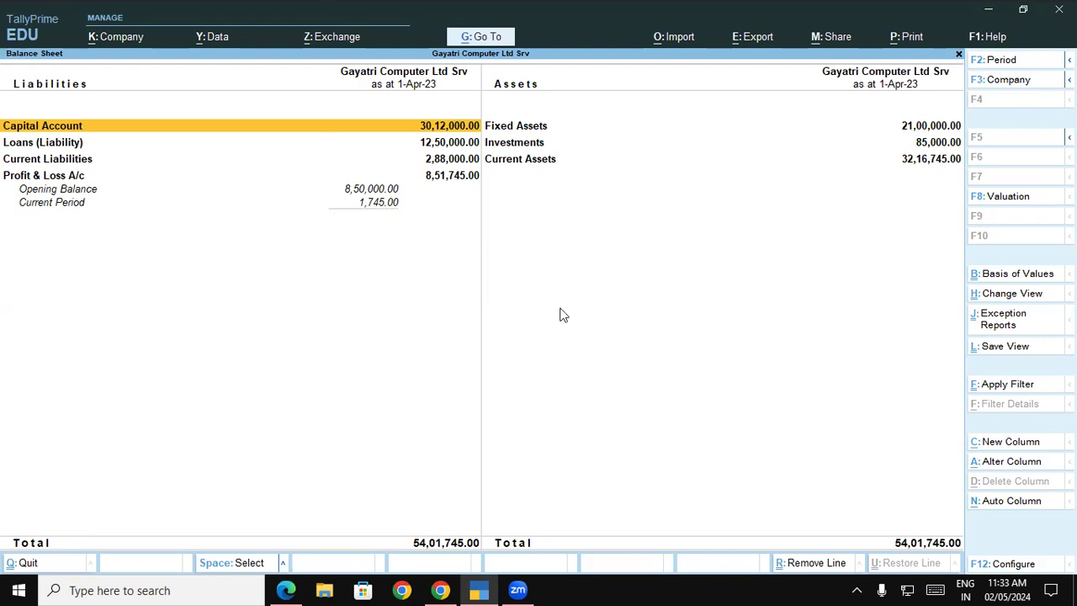
{"action": "key", "text": "alt+F5"}
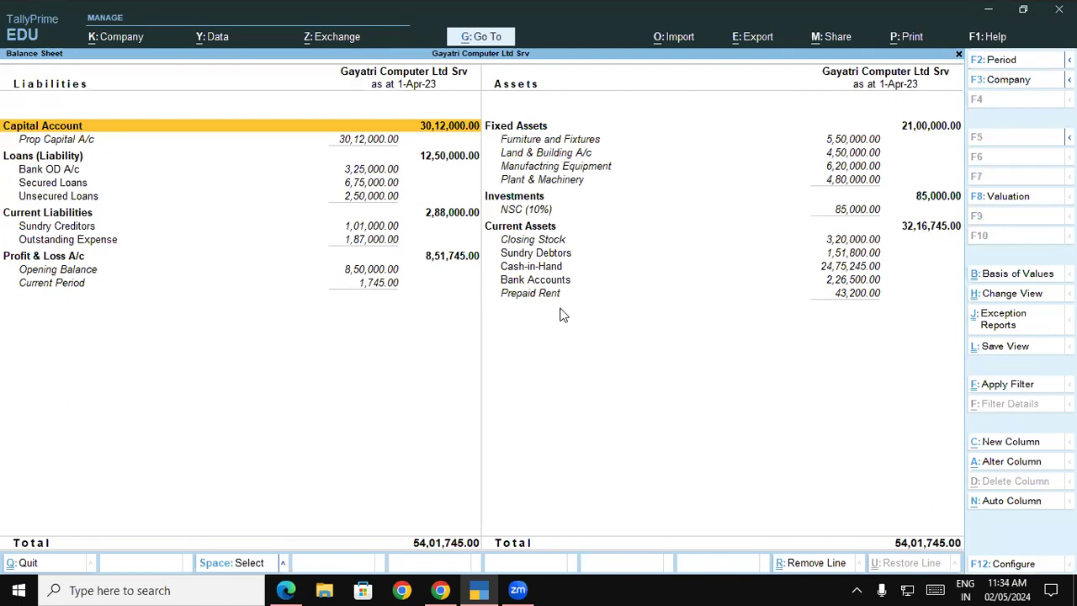
{"action": "left_click", "coordinate": [562, 283]}
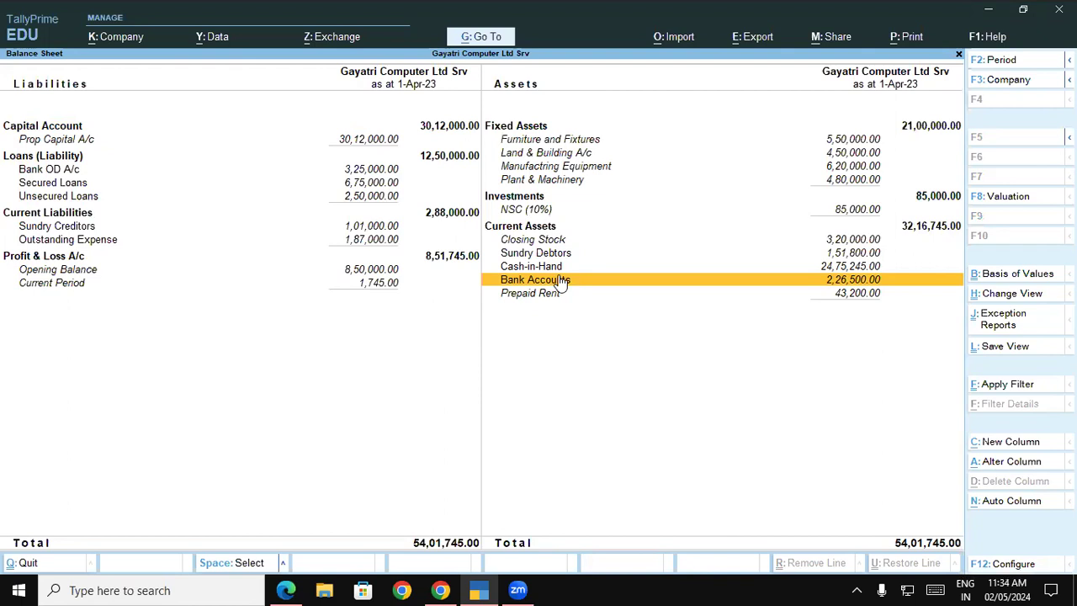
{"action": "left_click", "coordinate": [562, 283]}
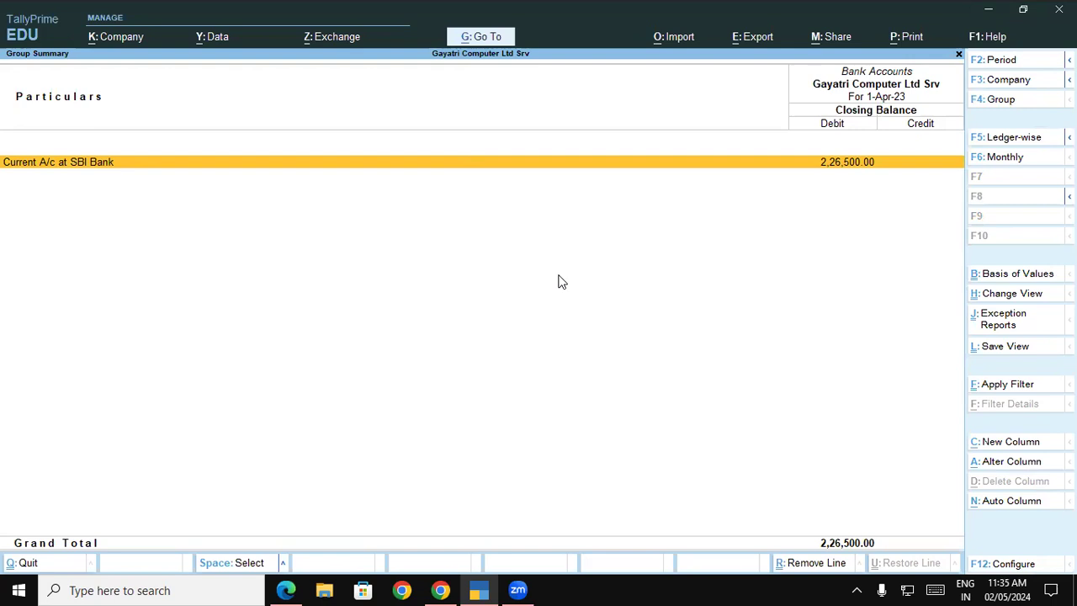
Switch to the lesson PDF in Edge and review example 4, the cash receipt from Supreme Computers against Bill No SC/001/50.
{"action": "left_click", "coordinate": [286, 590]}
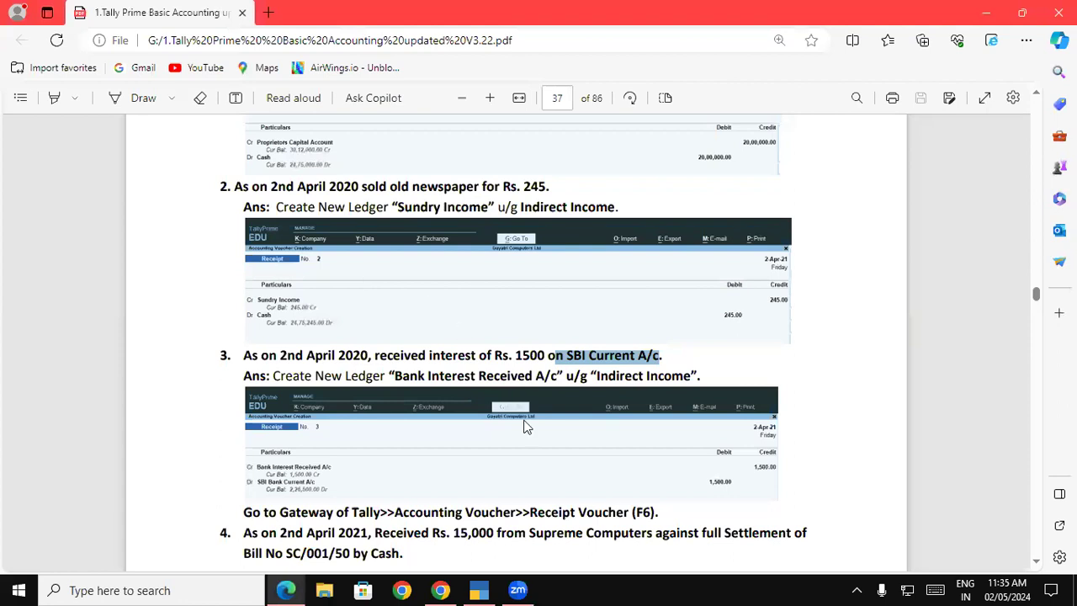
{"action": "scroll", "coordinate": [527, 434], "scroll_direction": "down", "scroll_amount": 2}
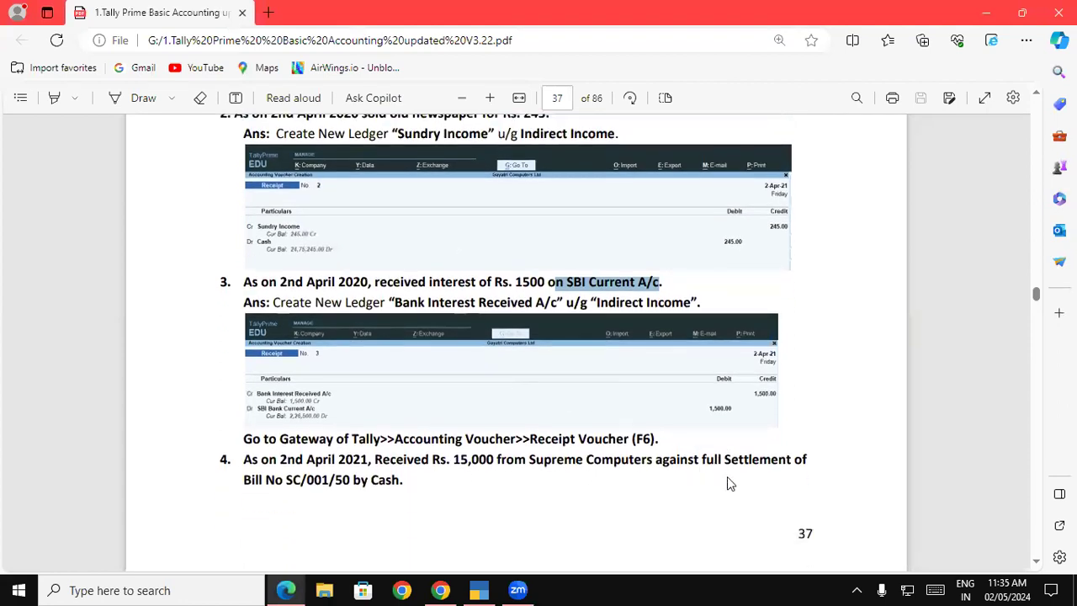
{"action": "scroll", "coordinate": [727, 480], "scroll_direction": "down", "scroll_amount": 3}
{"action": "scroll", "coordinate": [727, 476], "scroll_direction": "up", "scroll_amount": 4}
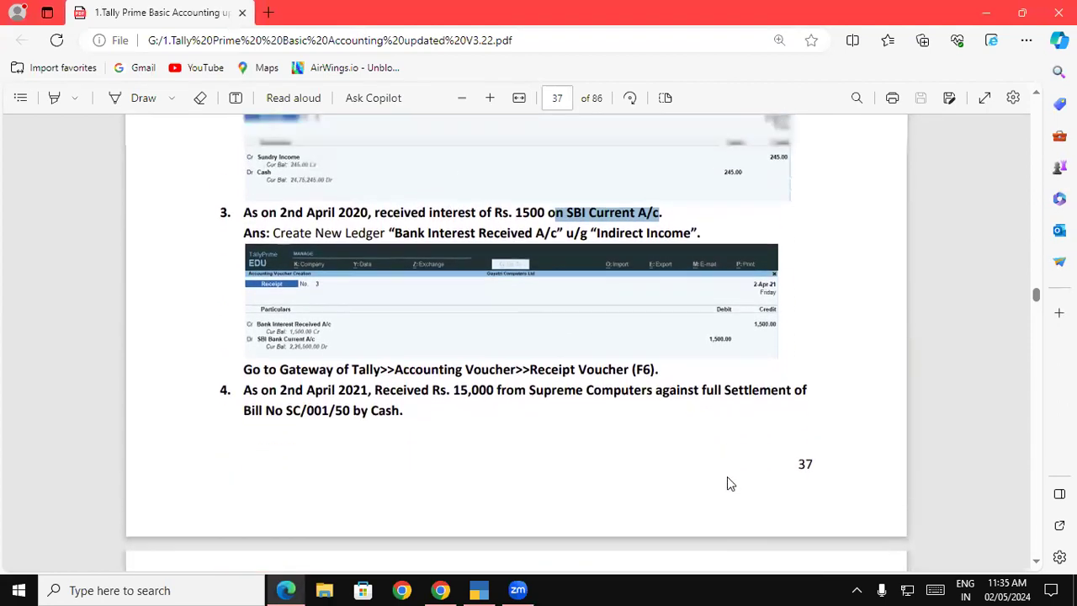